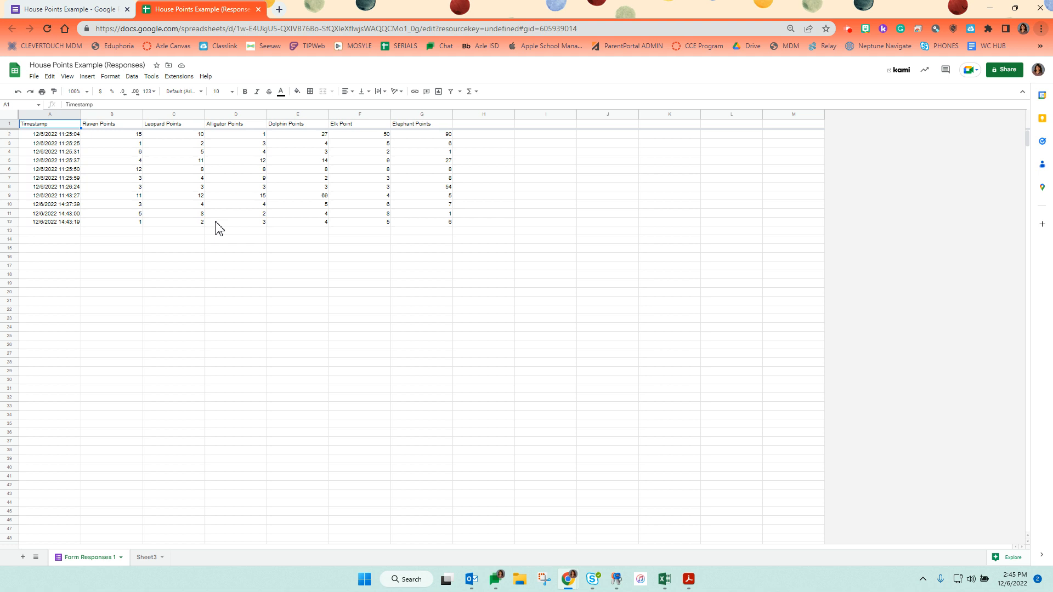
# Step: Delete Sheet3, the sheet holding the old house totals and column chart, from the workbook
pyautogui.click(167, 559)
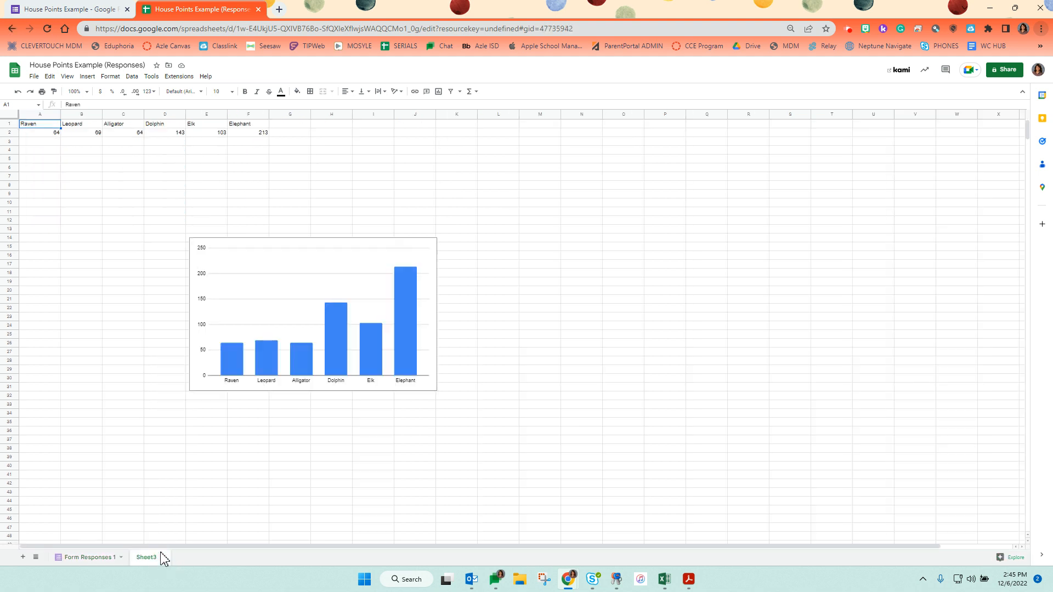
pyautogui.click(161, 558)
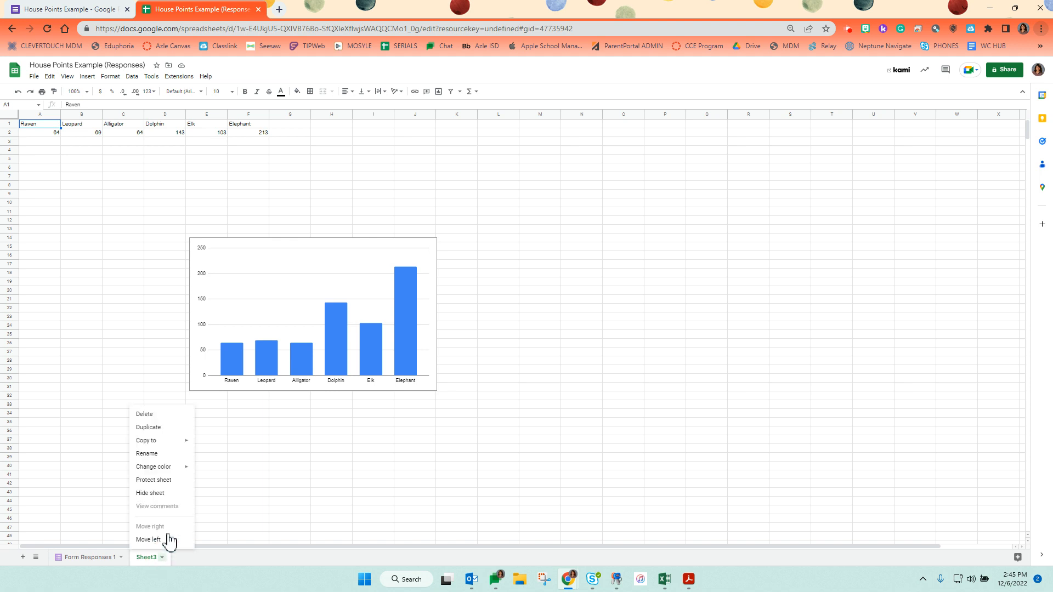
pyautogui.click(154, 416)
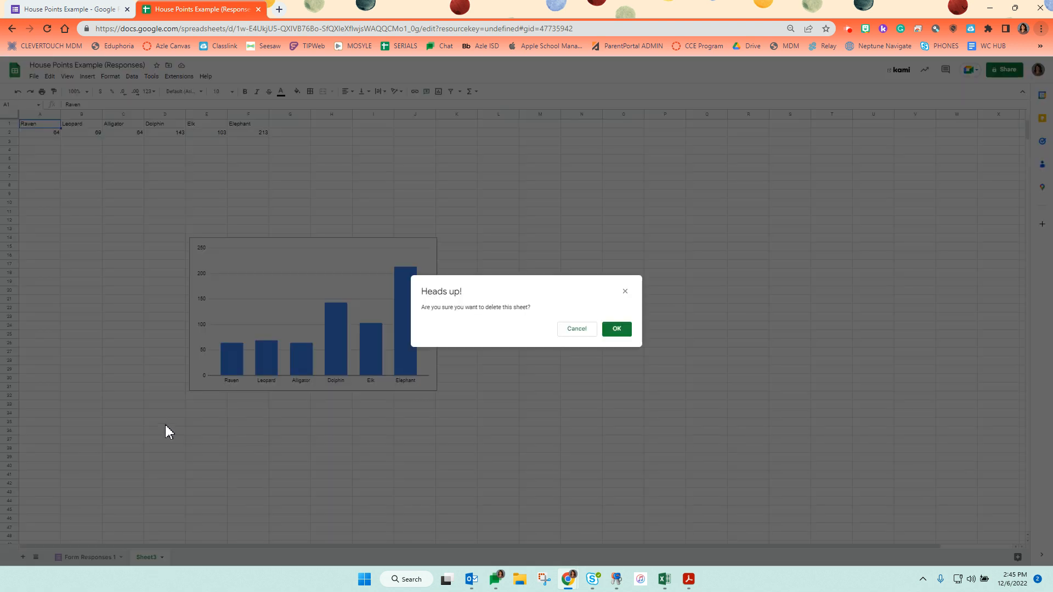
pyautogui.click(613, 338)
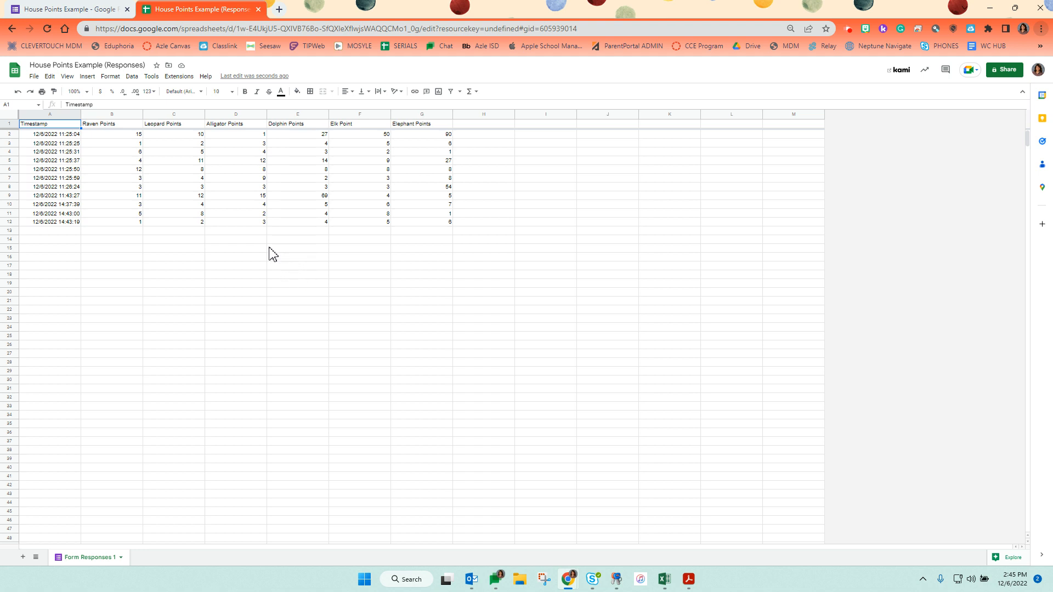
# Step: Add a new blank sheet to the workbook and name it Graph
pyautogui.click(23, 557)
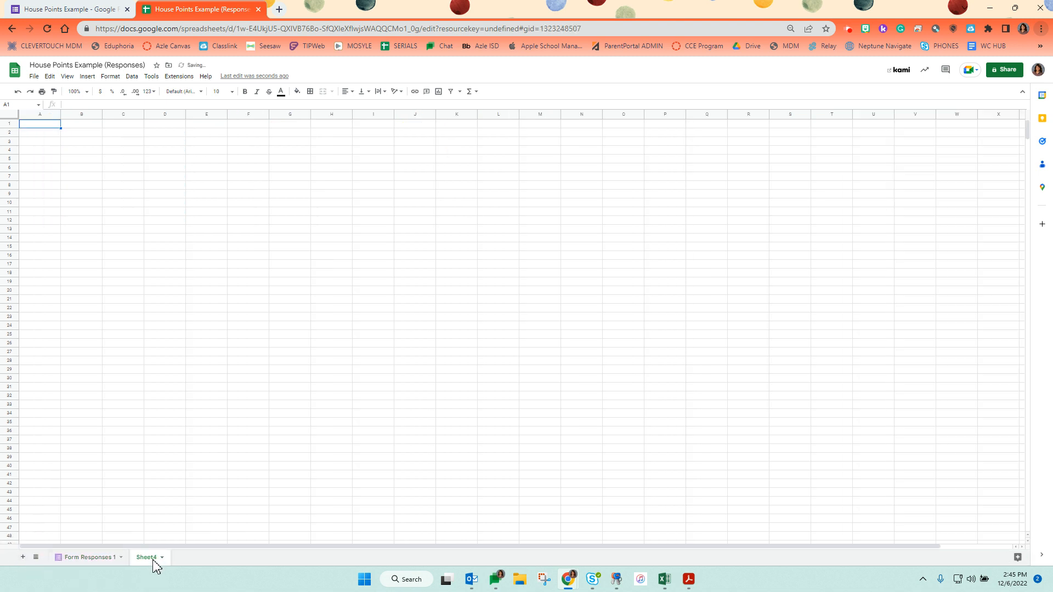
pyautogui.doubleClick(146, 557)
pyautogui.write('Graph')
pyautogui.press('Return')
# Step: Copy the six house point headers in B1:G1 of Form Responses 1 into the Graph sheet starting at A1
pyautogui.click(112, 559)
pyautogui.moveTo(110, 125); pyautogui.dragTo(413, 130)
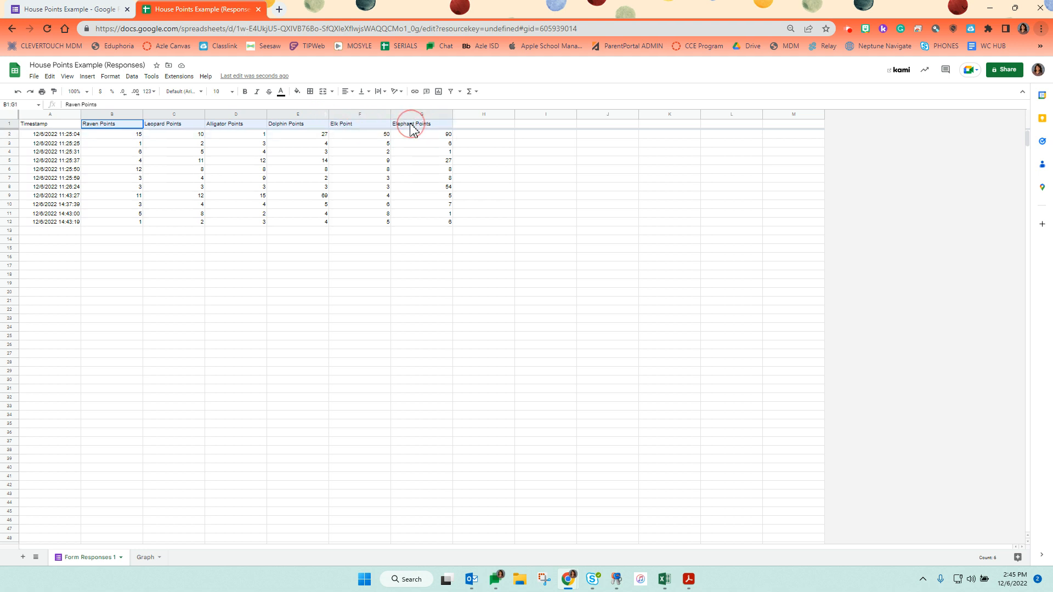
pyautogui.rightClick(414, 131)
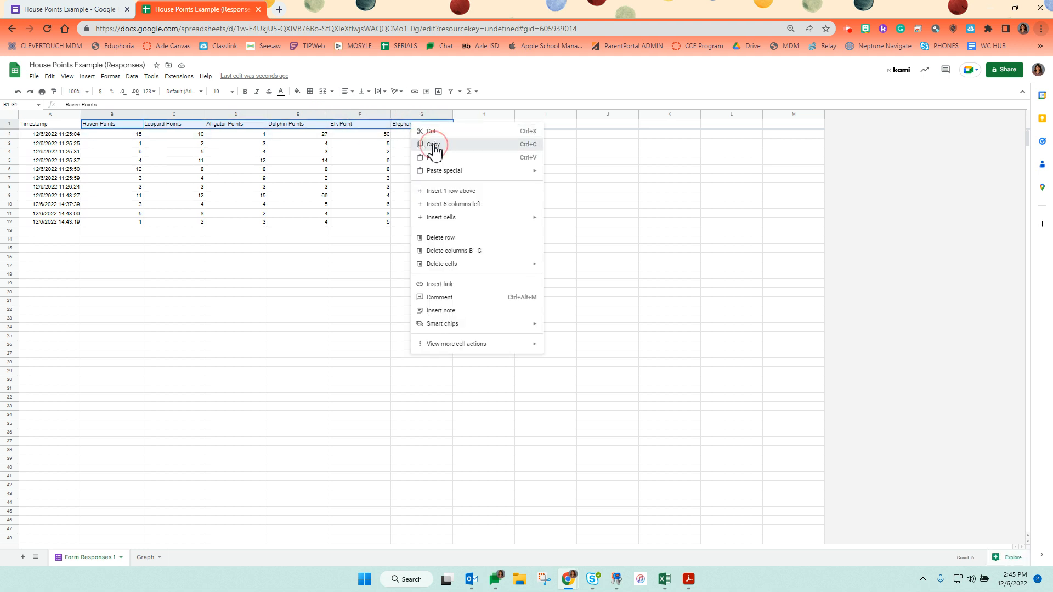
pyautogui.click(432, 145)
pyautogui.click(147, 559)
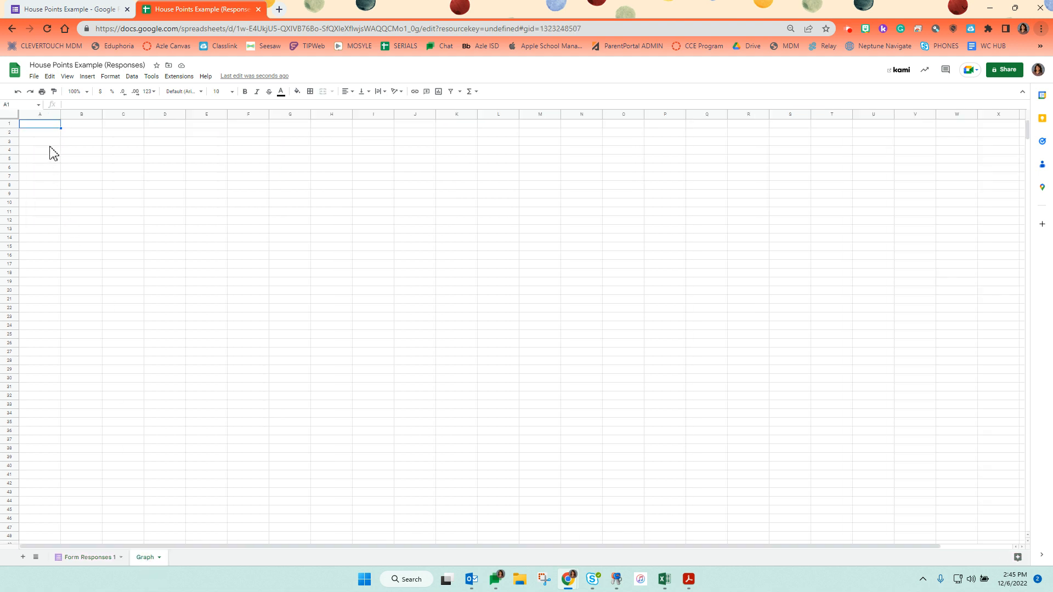
pyautogui.rightClick(48, 132)
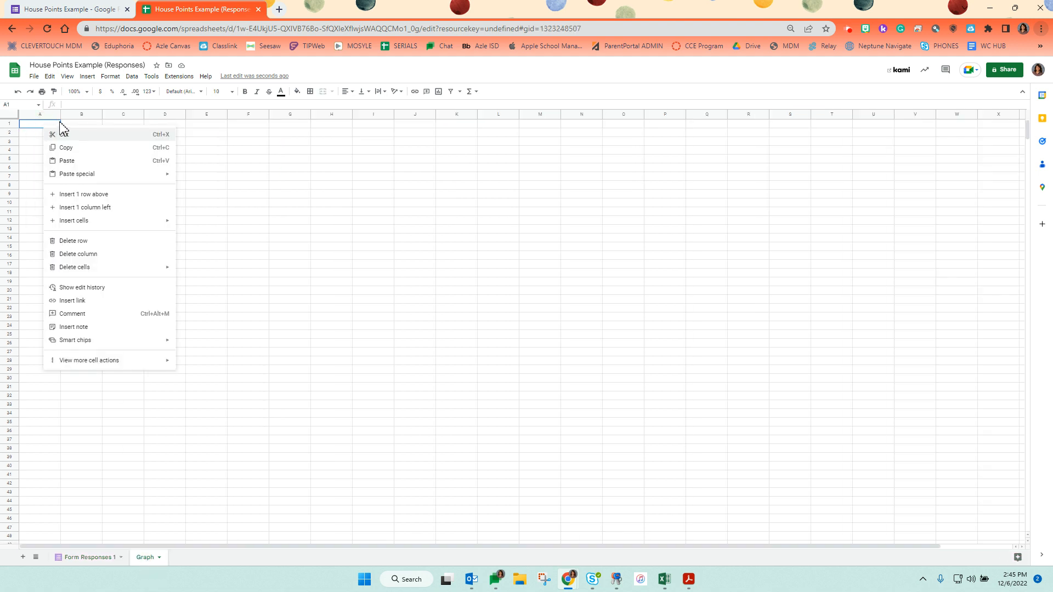
pyautogui.click(70, 160)
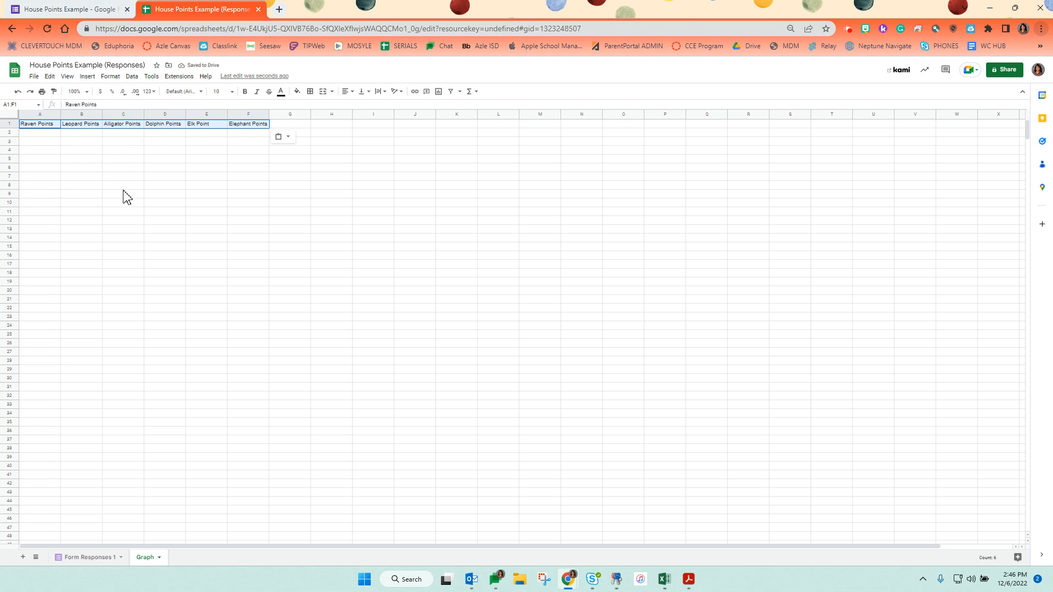
pyautogui.click(214, 220)
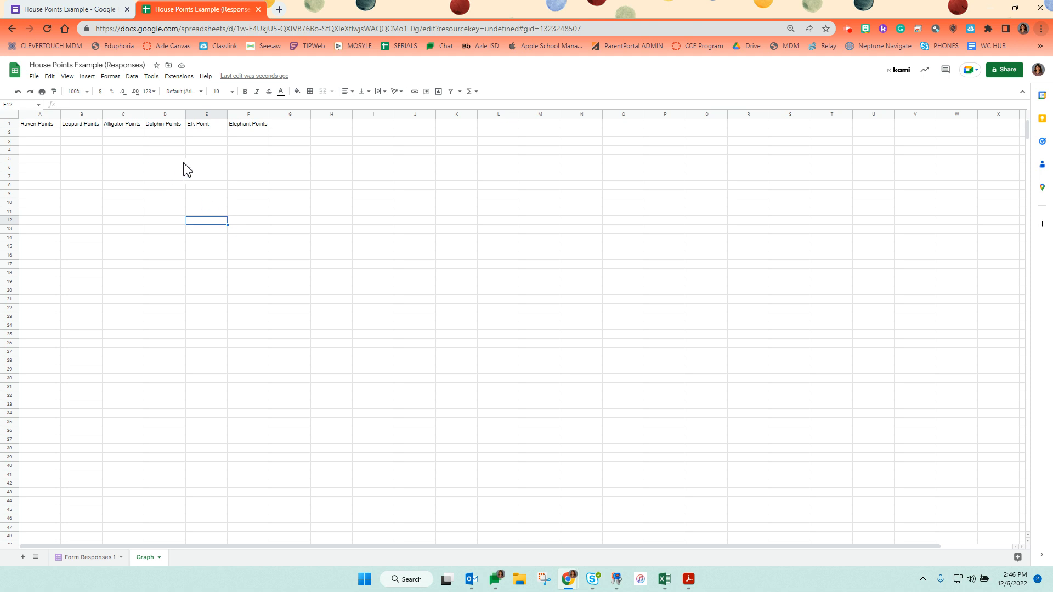
pyautogui.click(83, 557)
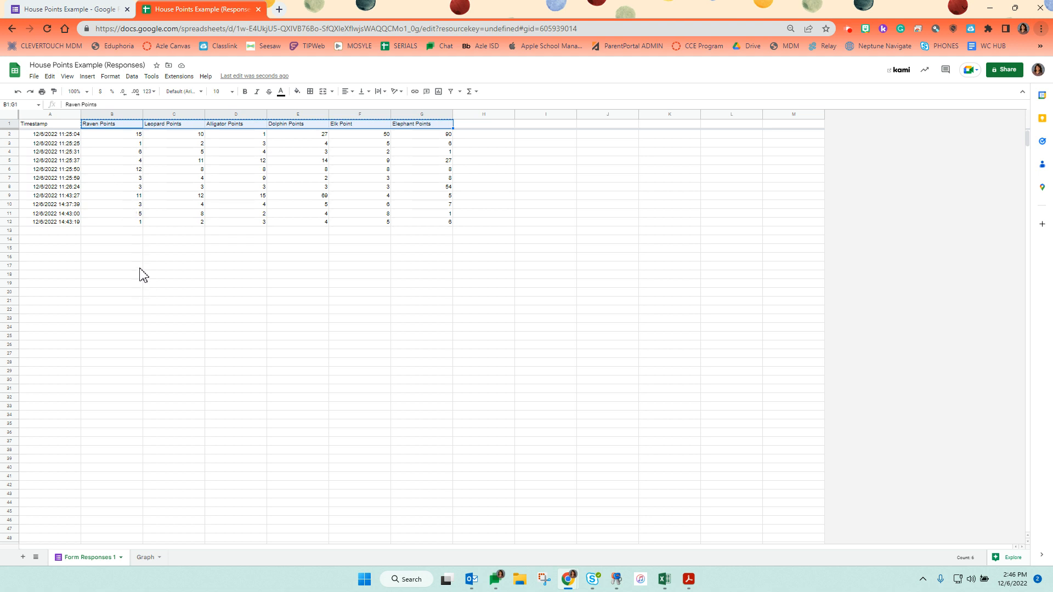
pyautogui.click(147, 556)
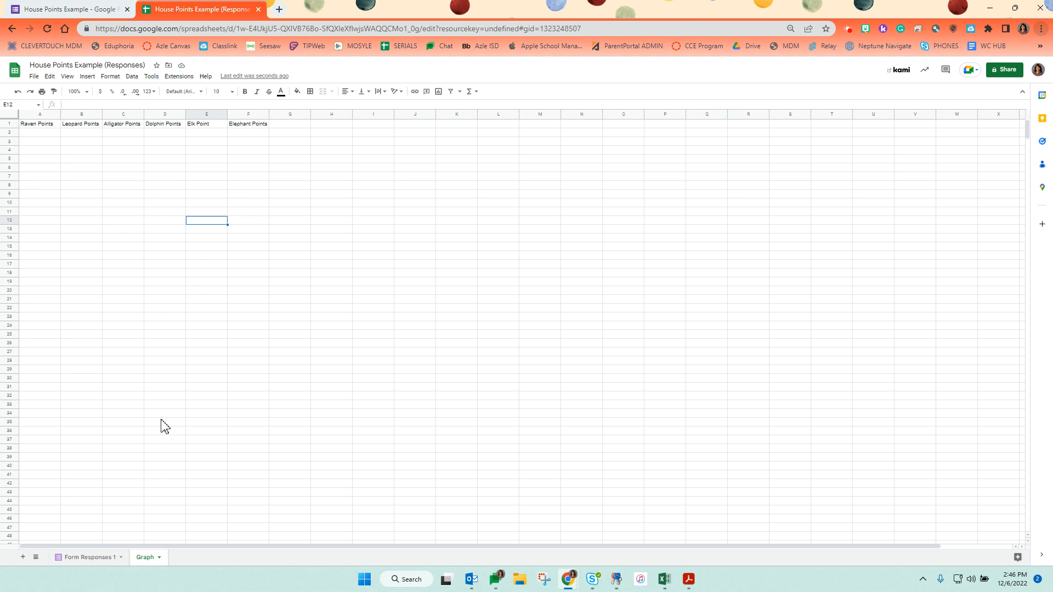
pyautogui.click(88, 558)
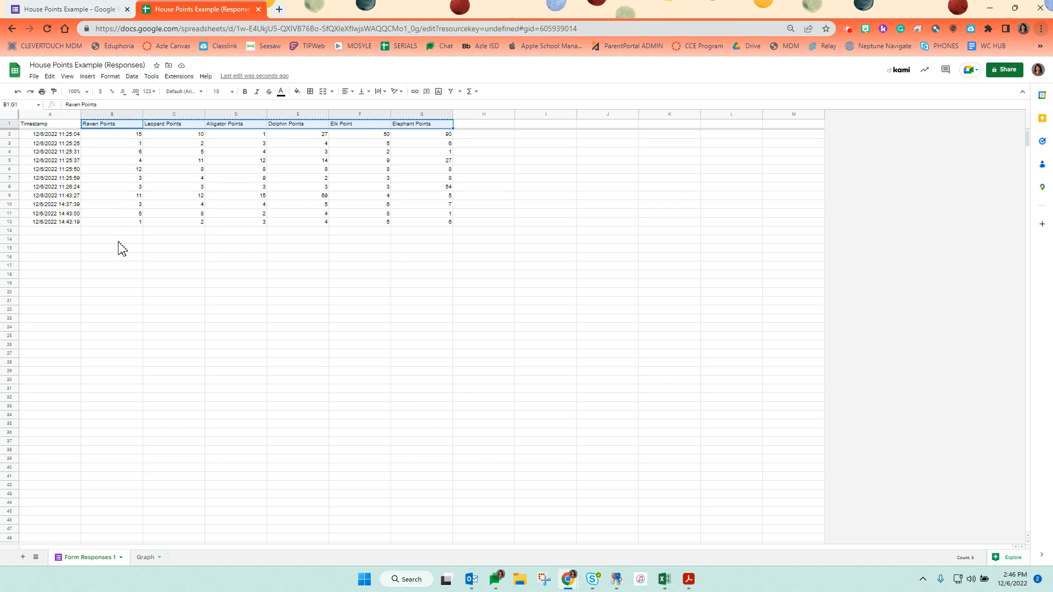
pyautogui.click(146, 559)
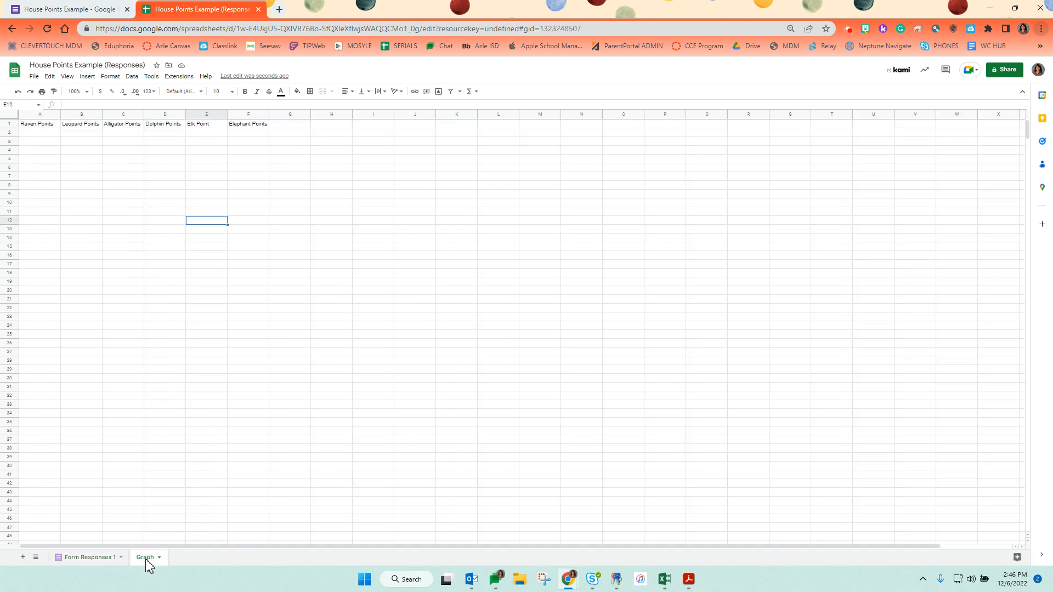
# Step: Enter a SUM formula in A2 of the Graph sheet that totals Raven Points over B2:B150 of Form Responses 1
pyautogui.click(43, 133)
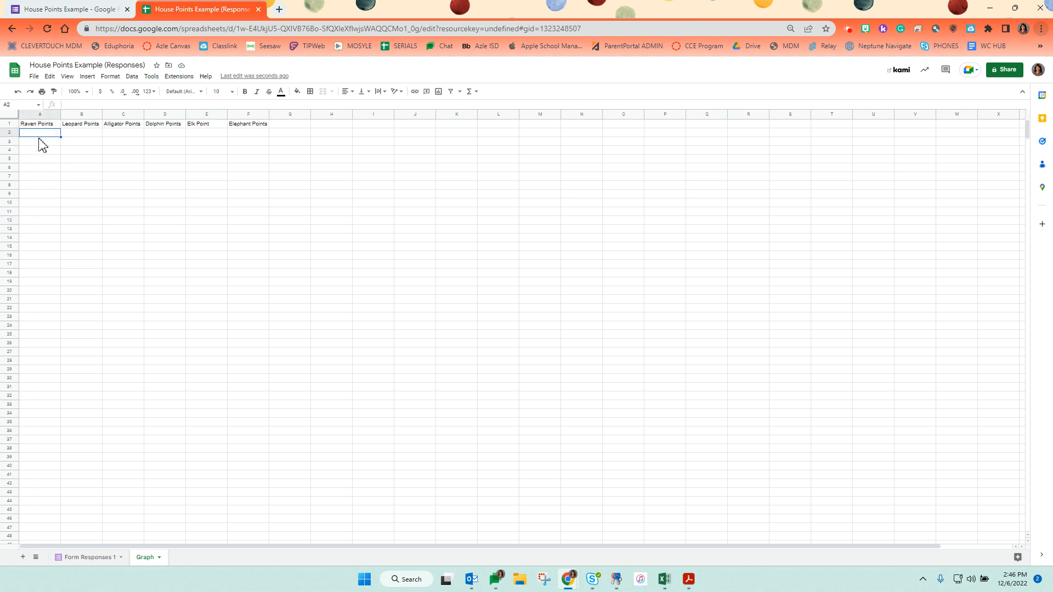
pyautogui.click(476, 92)
pyautogui.click(486, 108)
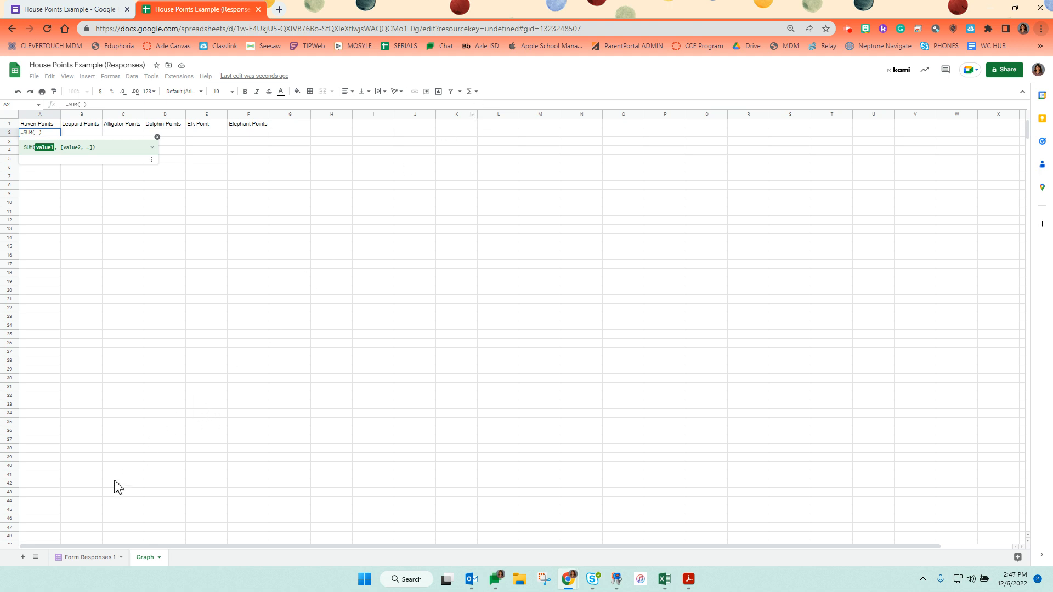
pyautogui.click(86, 557)
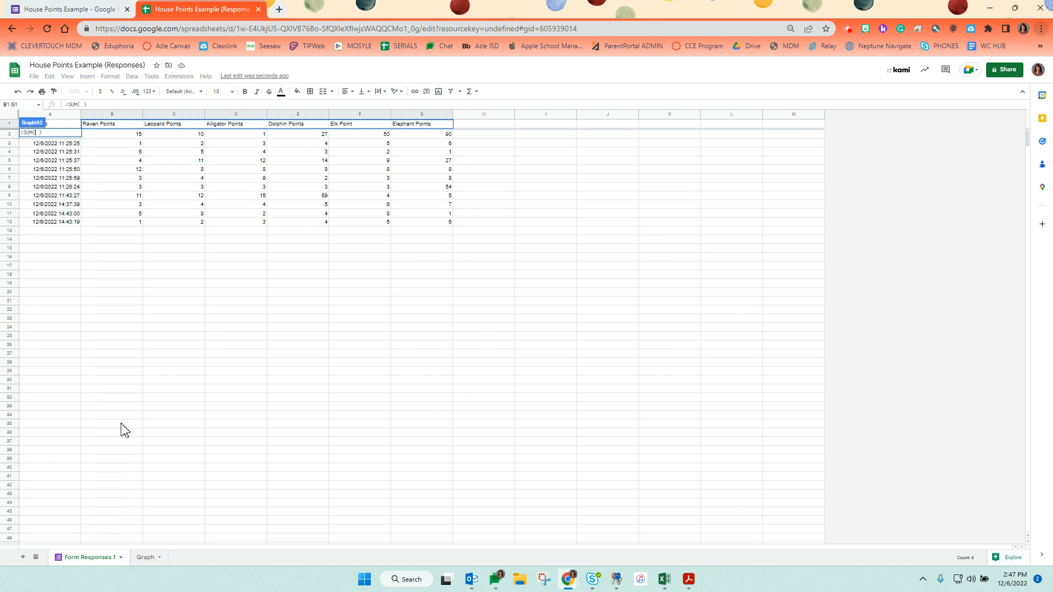
pyautogui.scroll(-5, 125, 430)
pyautogui.scroll(-20, 125, 430)
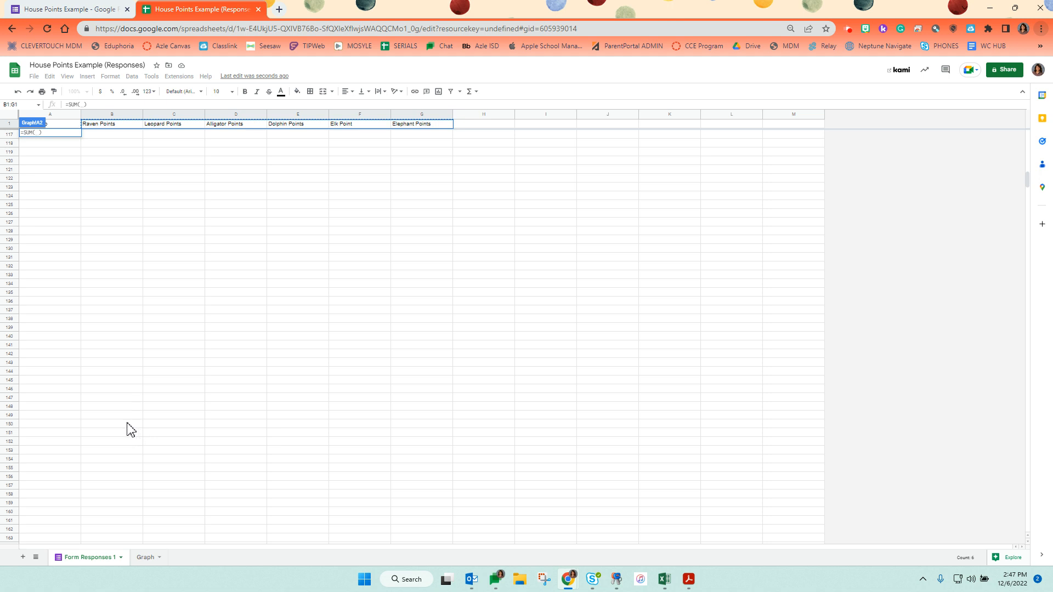
pyautogui.moveTo(128, 424); pyautogui.dragTo(126, 104)
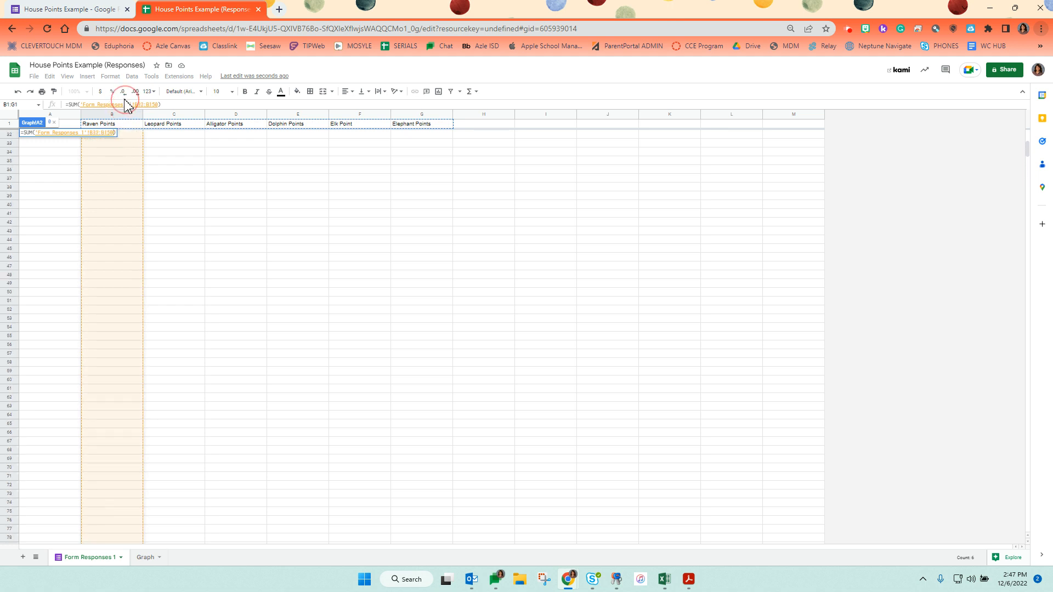
pyautogui.moveTo(126, 104); pyautogui.dragTo(121, 143)
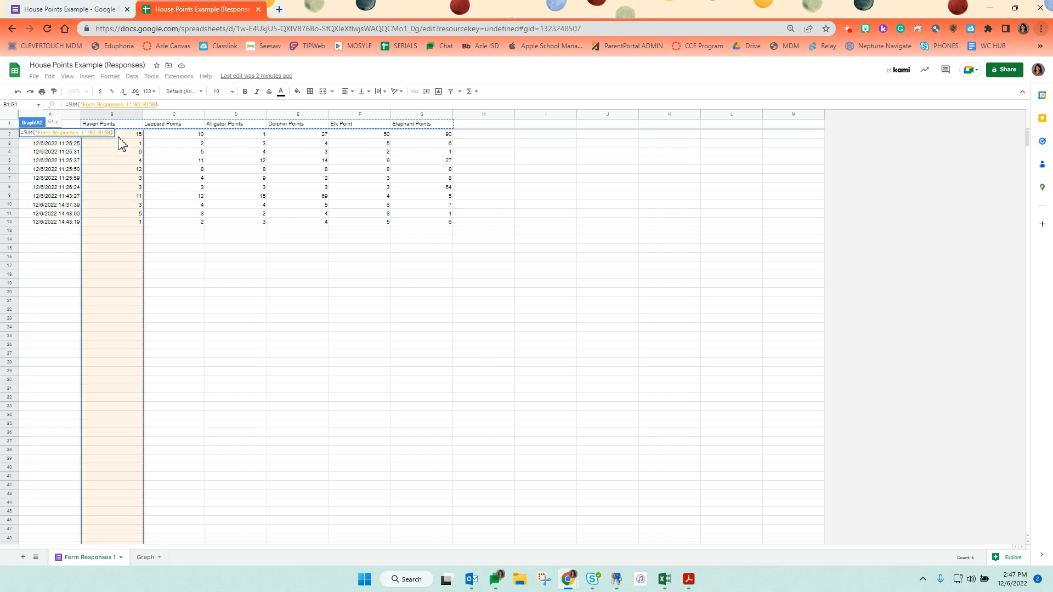
pyautogui.press('Return')
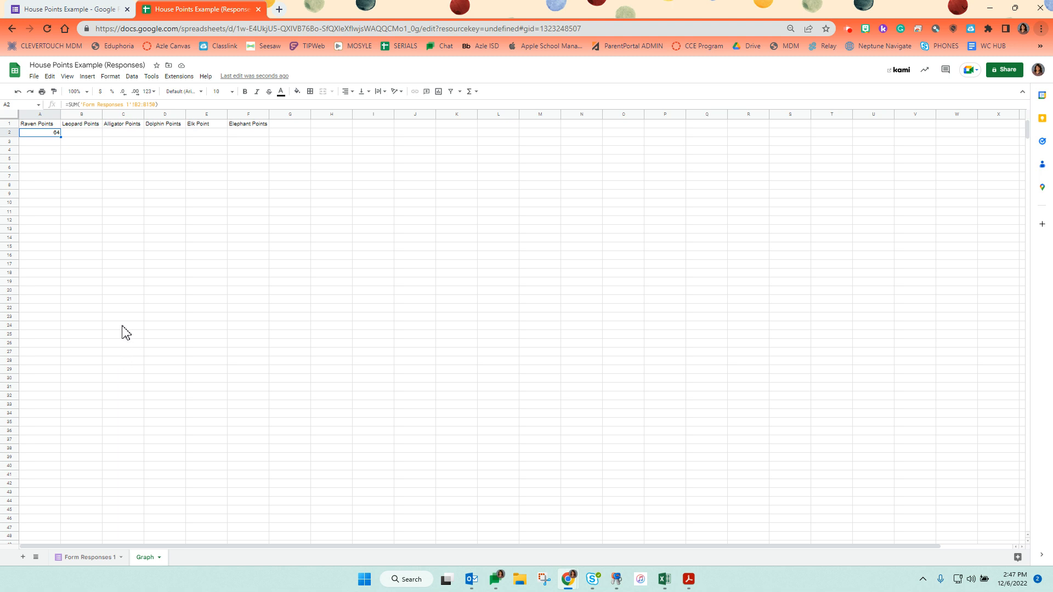
# Step: Enter a SUM formula in B2 of the Graph sheet that totals Leopard Points over C2:C150 of Form Responses 1
pyautogui.click(88, 135)
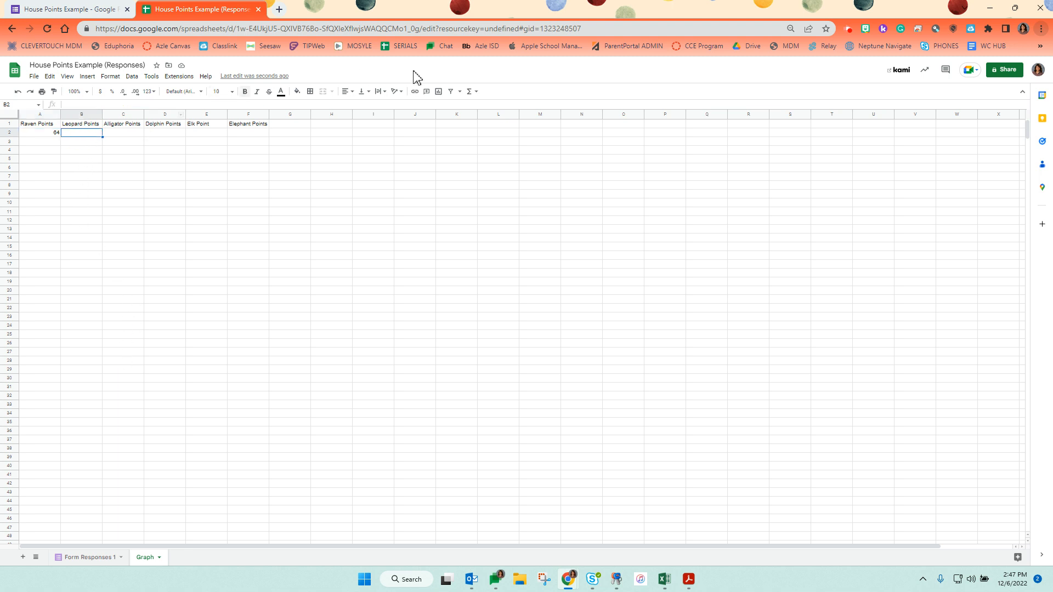
pyautogui.click(470, 92)
pyautogui.click(477, 107)
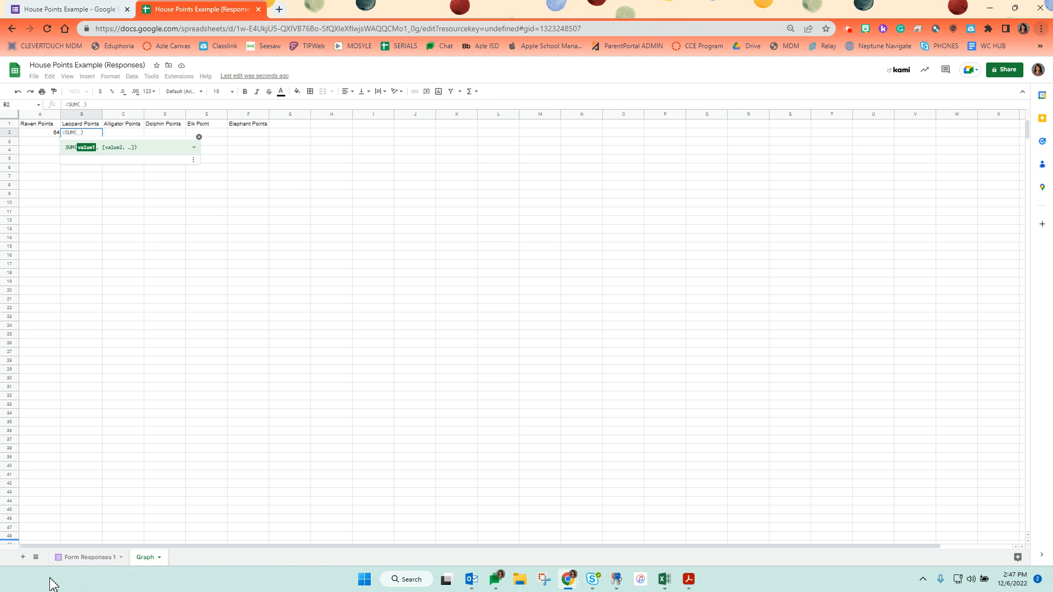
pyautogui.click(86, 557)
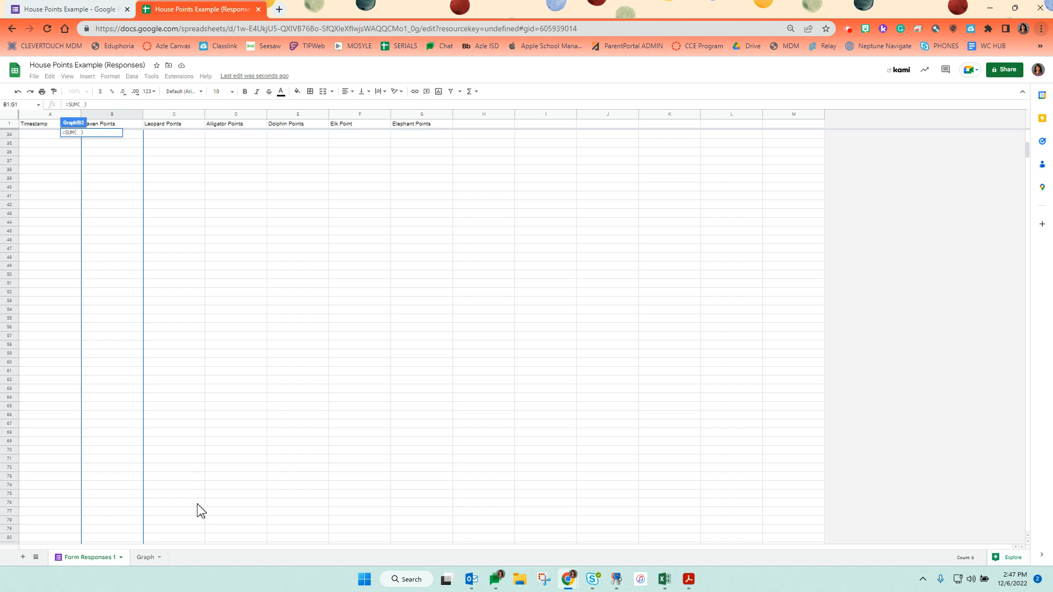
pyautogui.scroll(-1, 198, 510)
pyautogui.moveTo(187, 518); pyautogui.dragTo(178, 118)
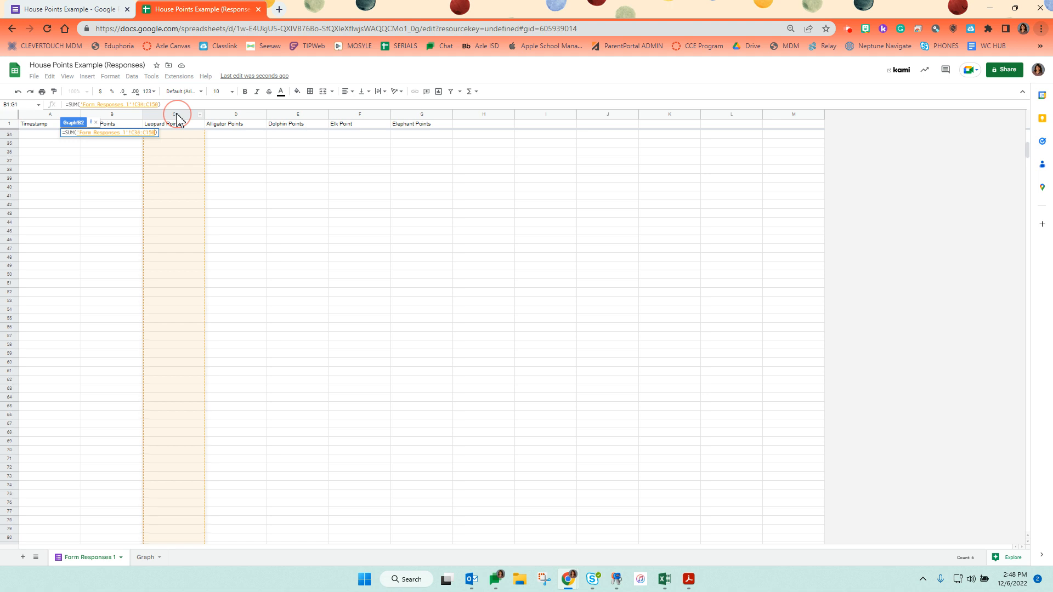
pyautogui.moveTo(179, 118); pyautogui.dragTo(184, 140)
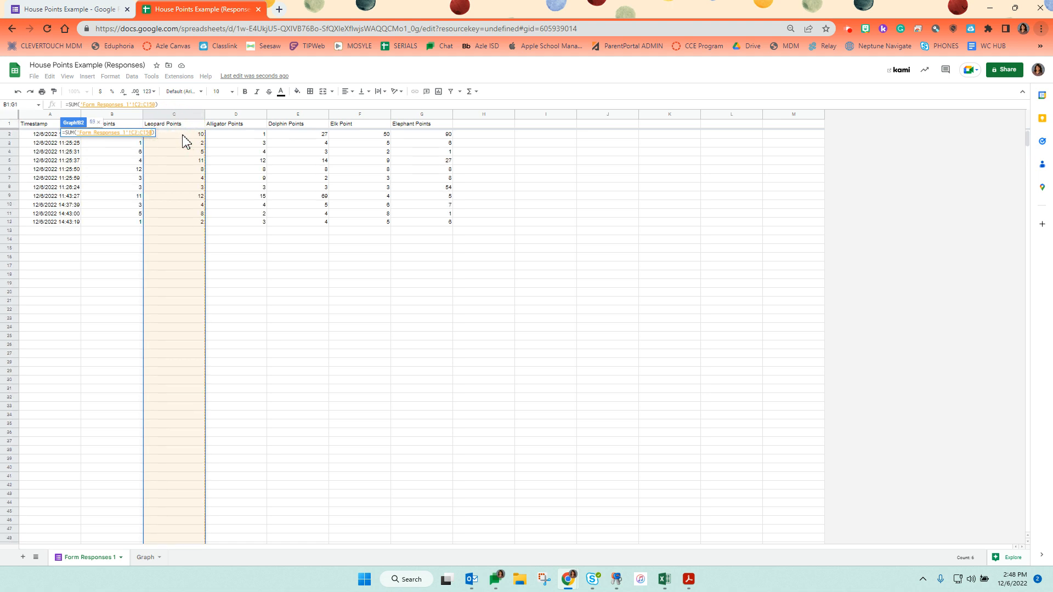
pyautogui.press('Return')
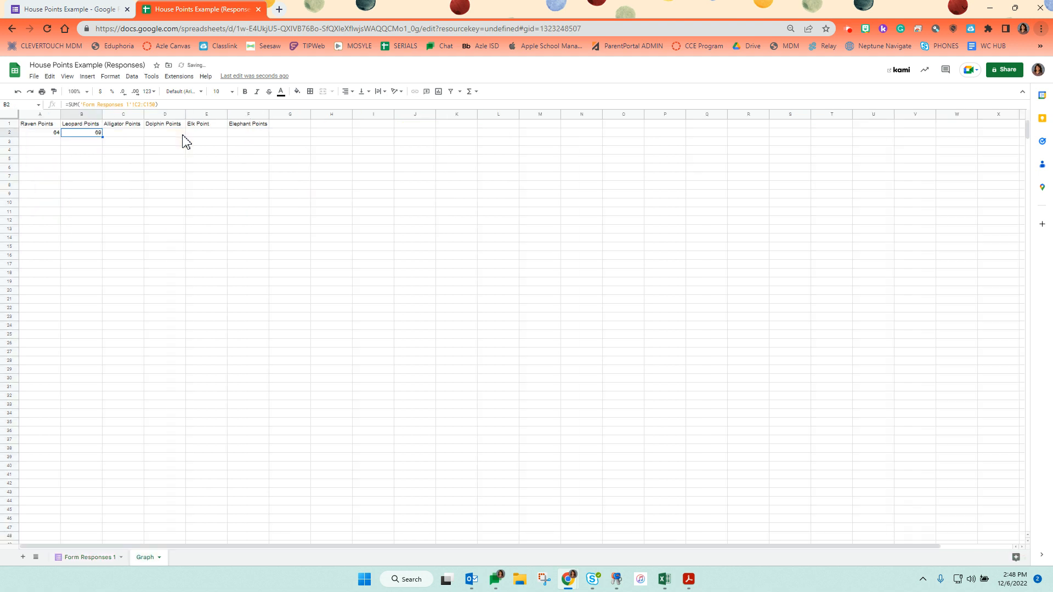
# Step: Enter a SUM formula in C2 of the Graph sheet that totals Alligator Points over D2:D150 of Form Responses 1
pyautogui.click(137, 134)
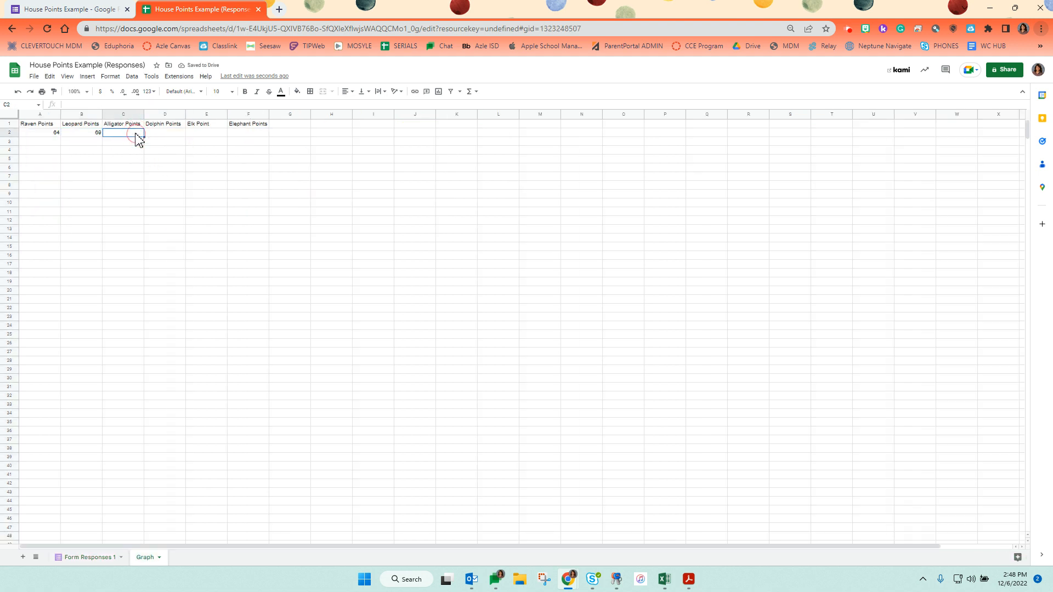
pyautogui.click(470, 92)
pyautogui.click(477, 107)
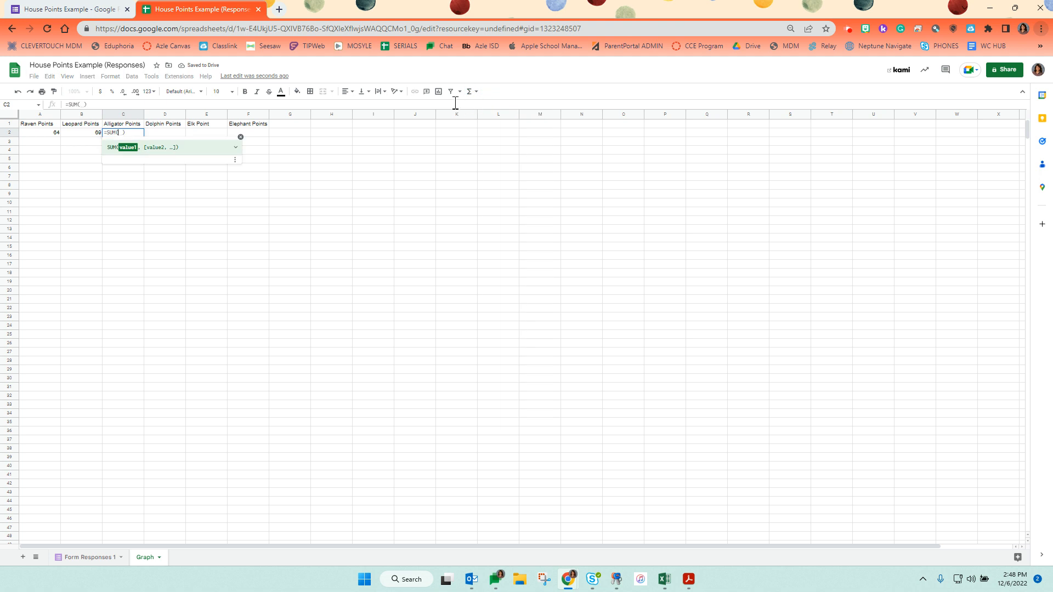
pyautogui.click(77, 557)
pyautogui.scroll(-7, 242, 502)
pyautogui.scroll(-4, 251, 496)
pyautogui.scroll(-1, 249, 497)
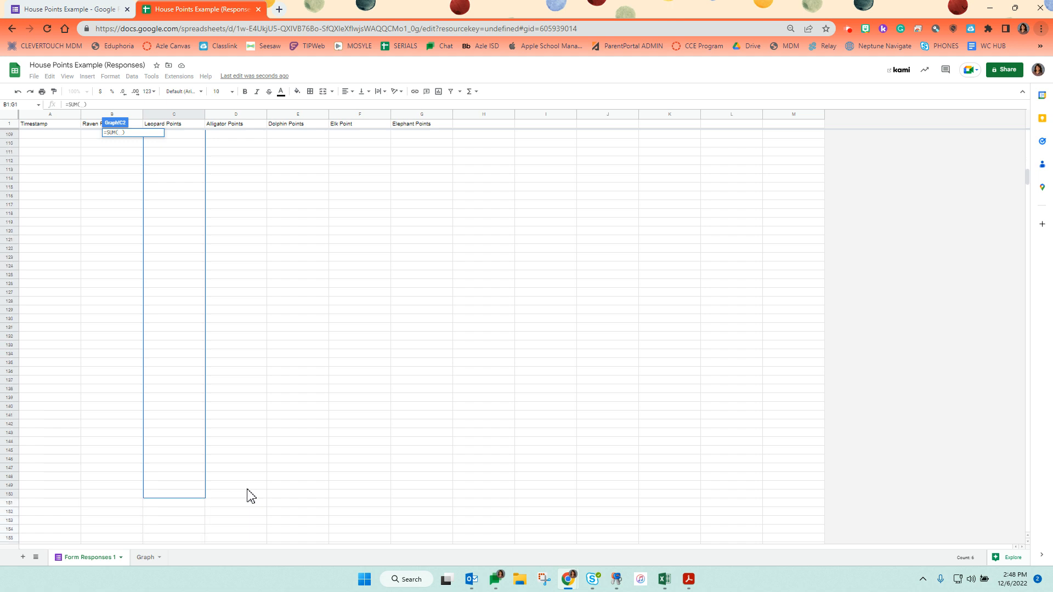
pyautogui.moveTo(243, 495); pyautogui.dragTo(244, 113)
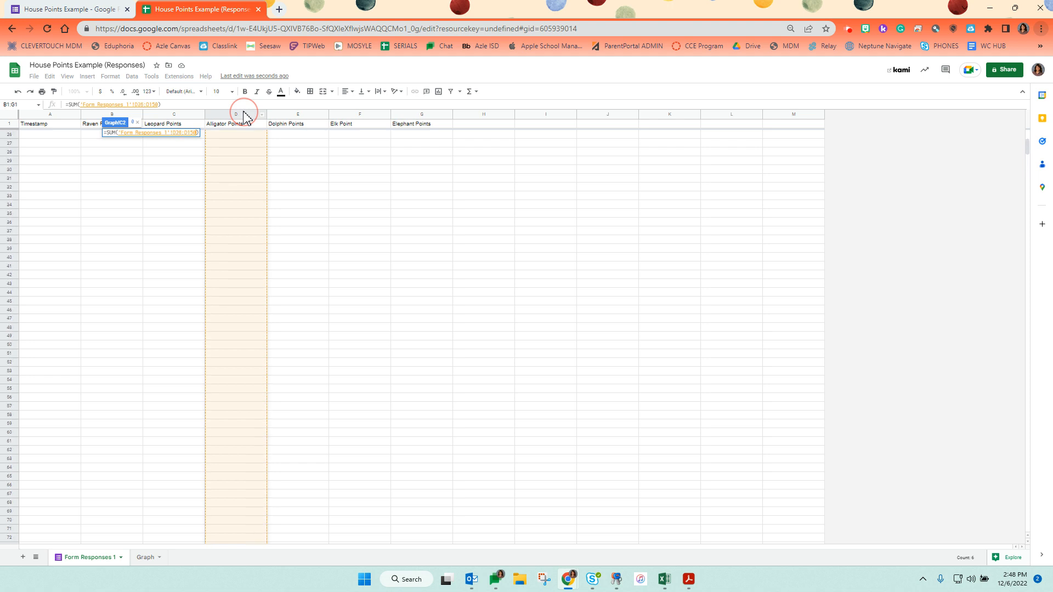
pyautogui.moveTo(244, 113); pyautogui.dragTo(242, 145)
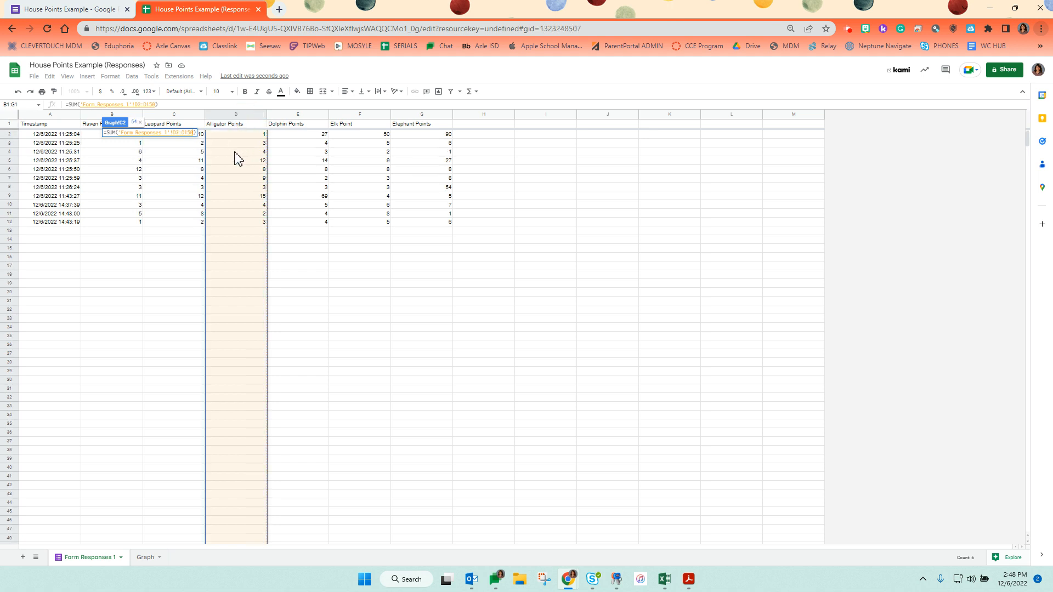
pyautogui.press('Return')
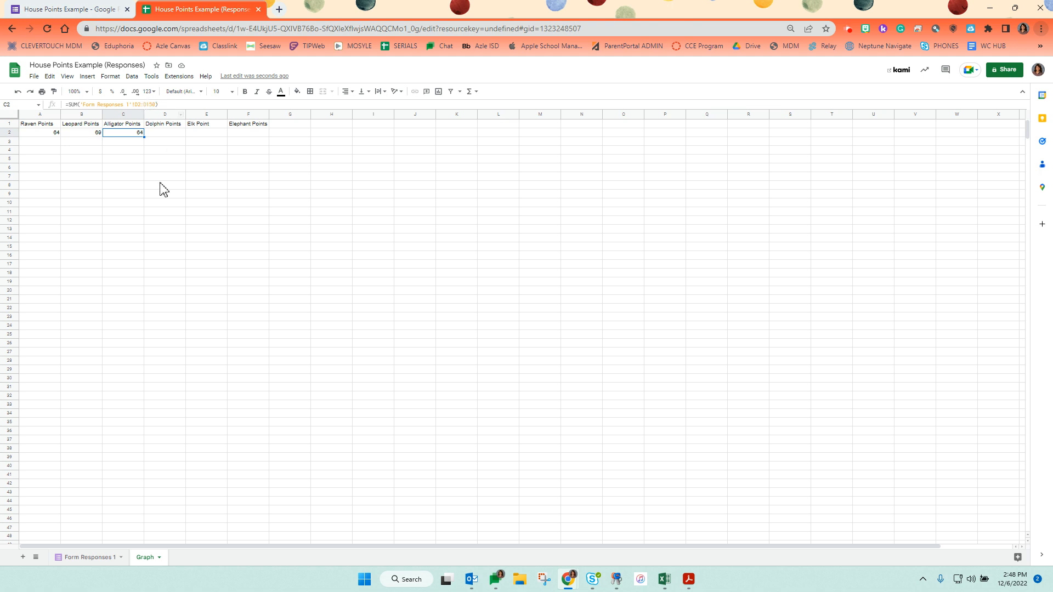
# Step: Enter a SUM formula in D2 of the Graph sheet that totals Dolphin Points over E2:E150 of Form Responses 1
pyautogui.click(171, 137)
pyautogui.click(470, 92)
pyautogui.click(479, 107)
pyautogui.click(93, 558)
pyautogui.moveTo(297, 223); pyautogui.dragTo(292, 137)
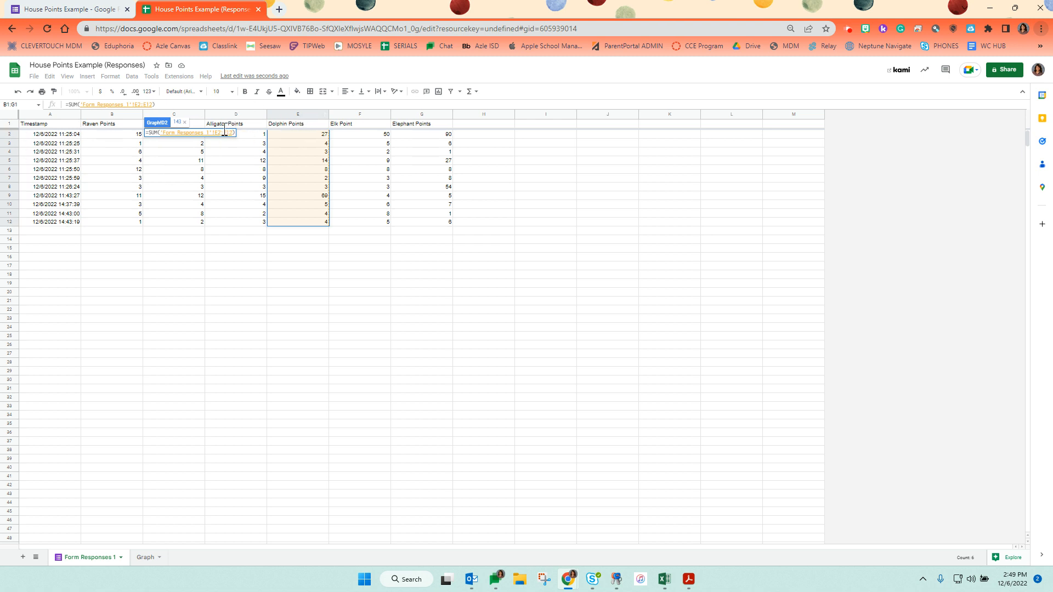
pyautogui.scroll(-1, 274, 390)
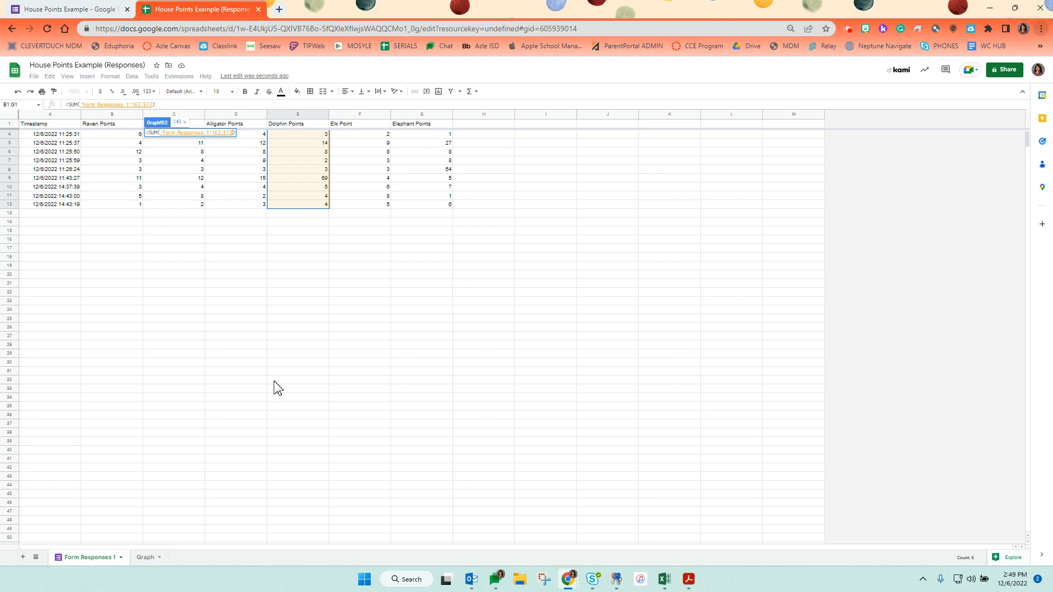
pyautogui.scroll(-4, 280, 390)
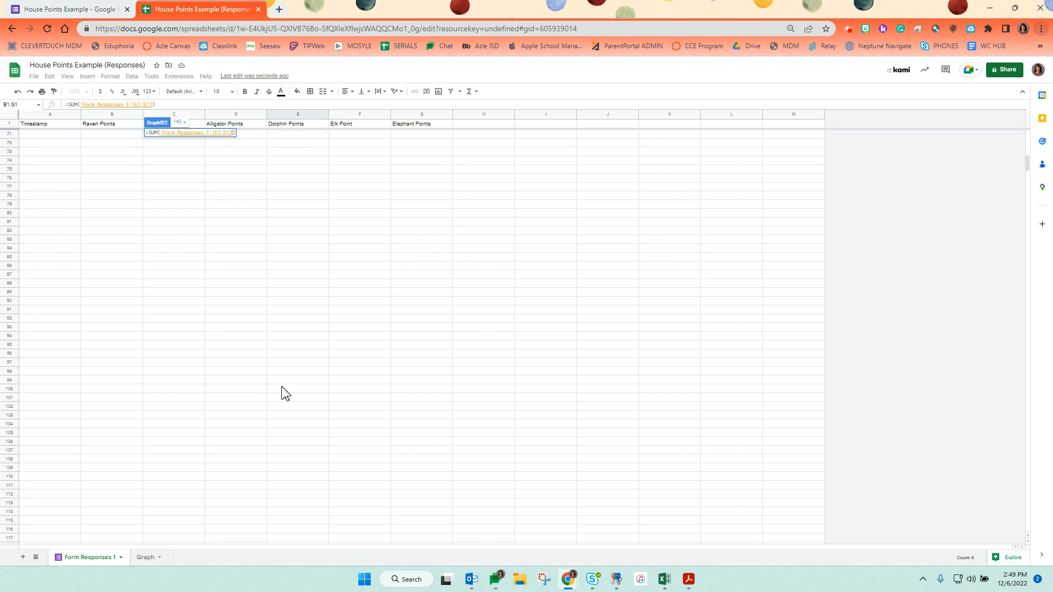
pyautogui.scroll(-9, 283, 390)
pyautogui.scroll(-1, 298, 417)
pyautogui.moveTo(318, 380); pyautogui.dragTo(308, 141)
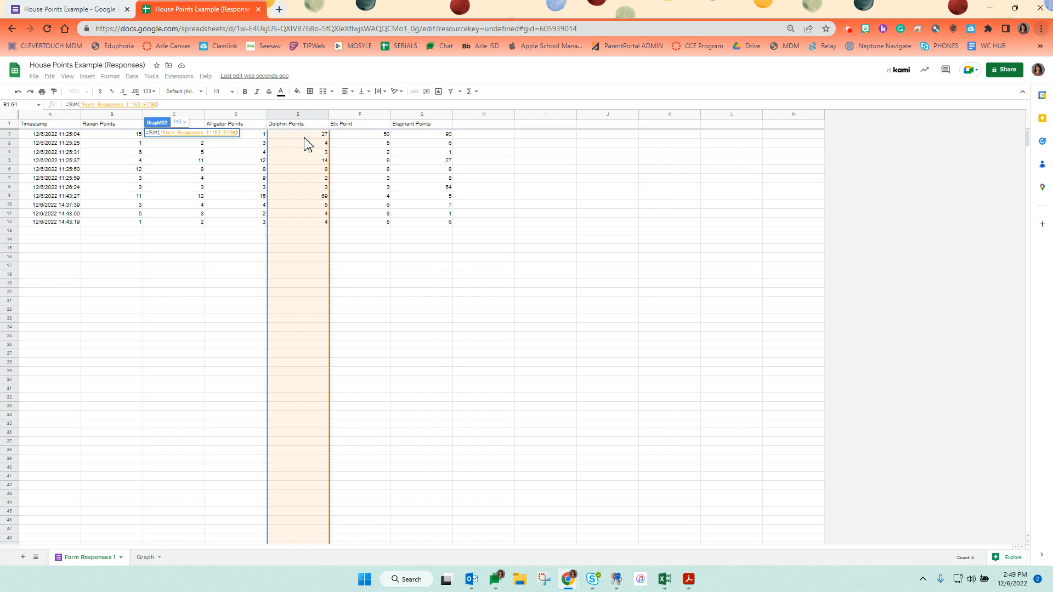
pyautogui.press('Return')
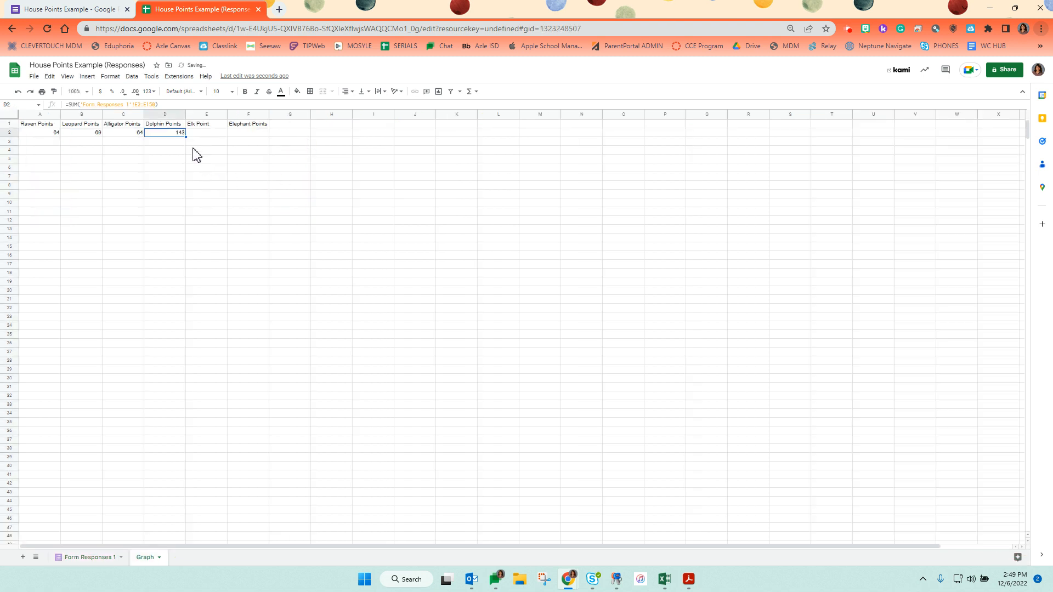
# Step: Enter a SUM formula in E2 of the Graph sheet that totals Elk Point over F2:F150 of Form Responses 1
pyautogui.click(198, 134)
pyautogui.click(470, 92)
pyautogui.click(477, 106)
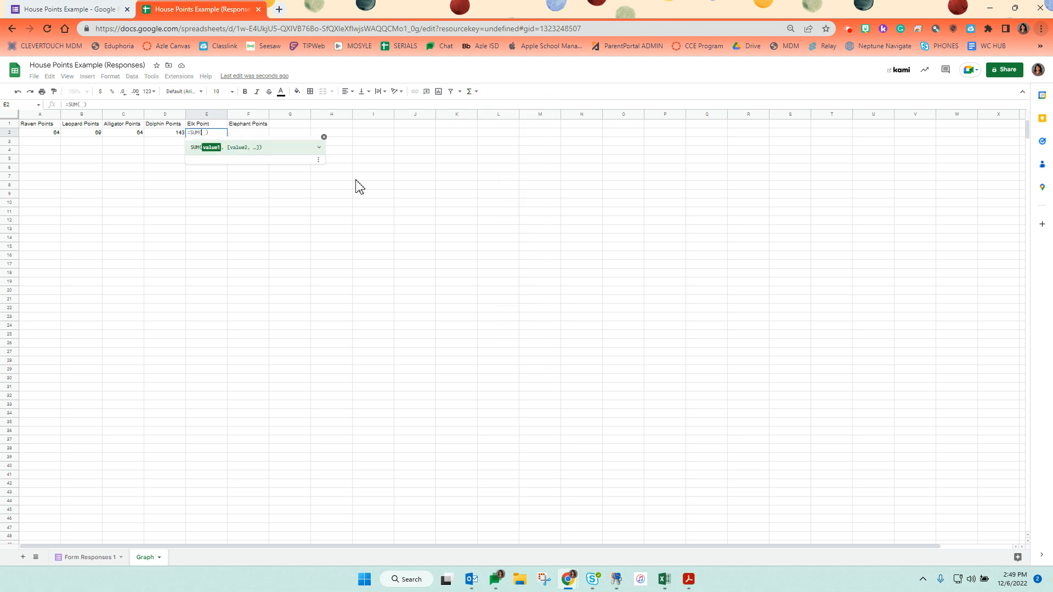
pyautogui.click(92, 558)
pyautogui.scroll(-5, 383, 442)
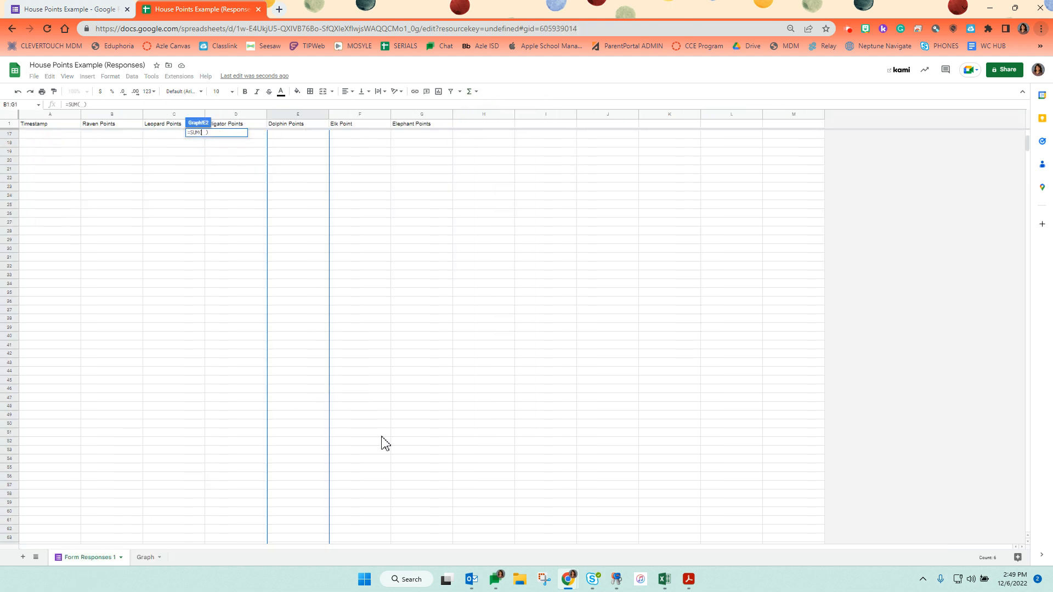
pyautogui.scroll(-6, 384, 442)
pyautogui.scroll(-3, 382, 437)
pyautogui.moveTo(357, 422); pyautogui.dragTo(358, 103)
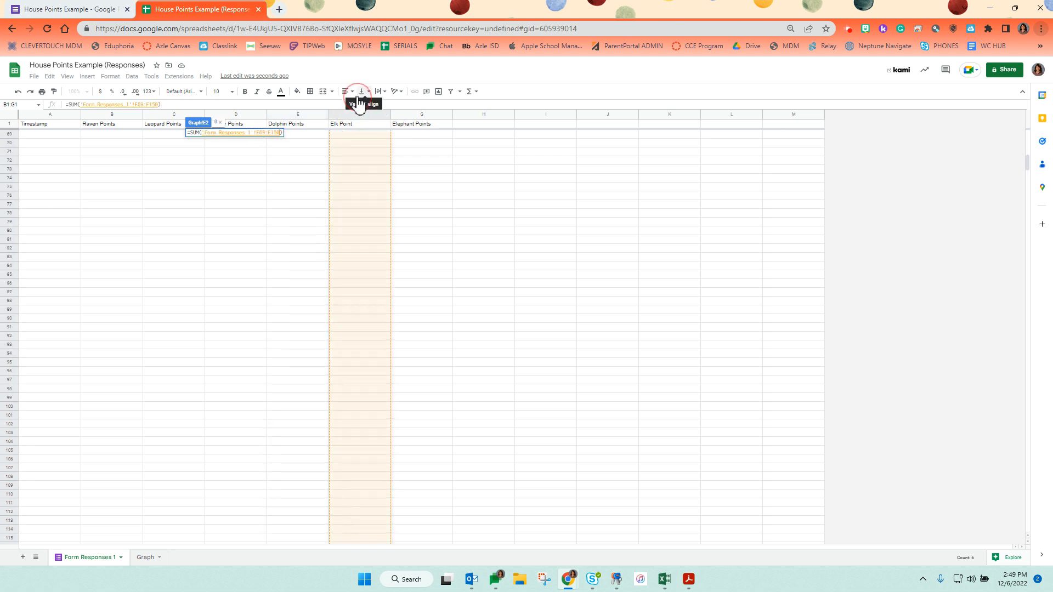
pyautogui.moveTo(359, 103); pyautogui.dragTo(357, 140)
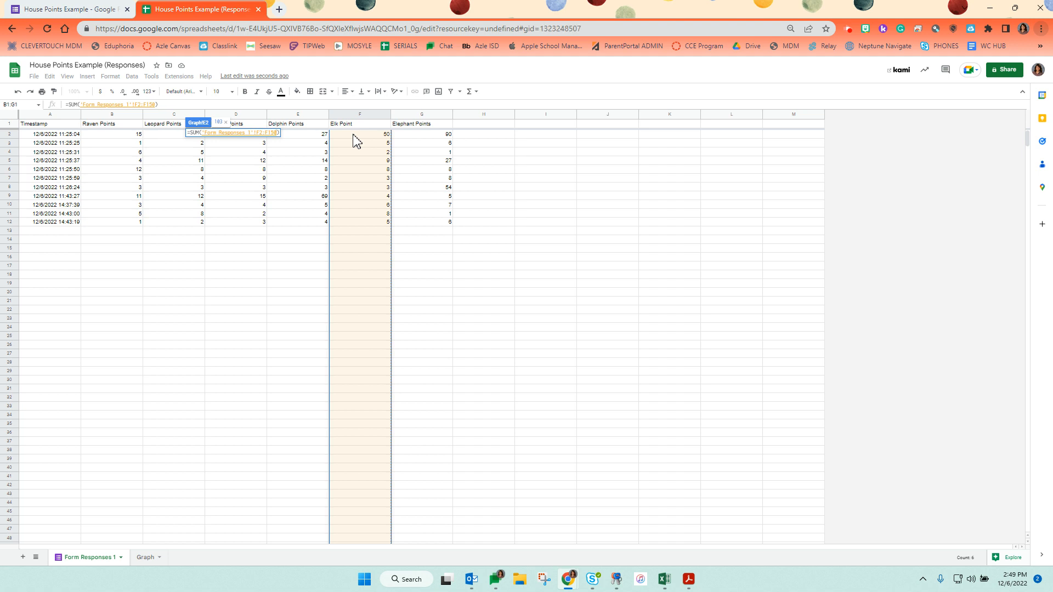
pyautogui.press('Return')
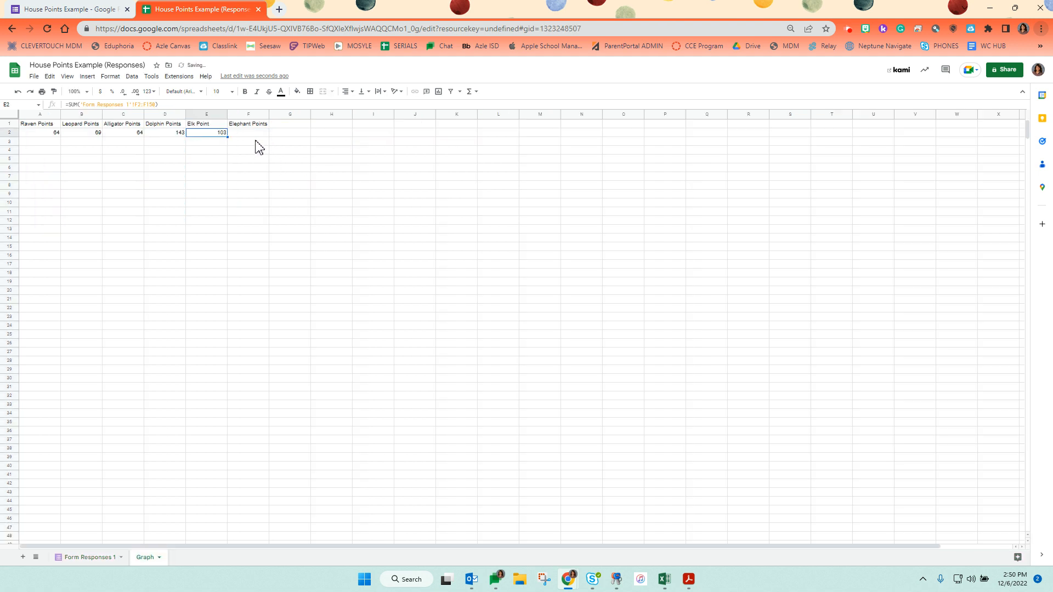
# Step: Enter a SUM formula in F2 of the Graph sheet that totals Elephant Points over G2:G150 of Form Responses 1
pyautogui.click(254, 133)
pyautogui.click(469, 92)
pyautogui.click(480, 116)
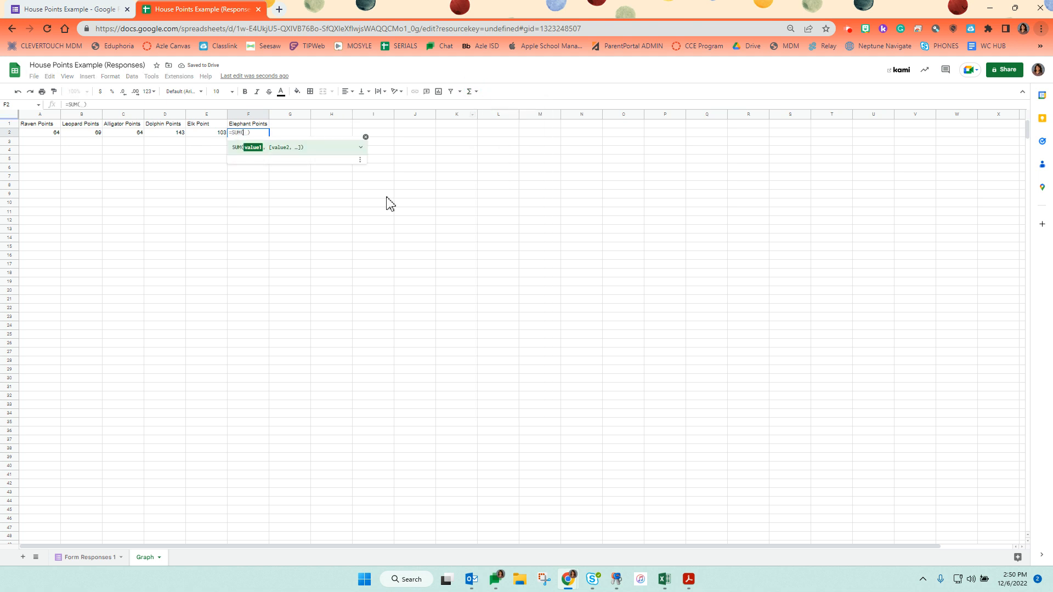
pyautogui.click(82, 558)
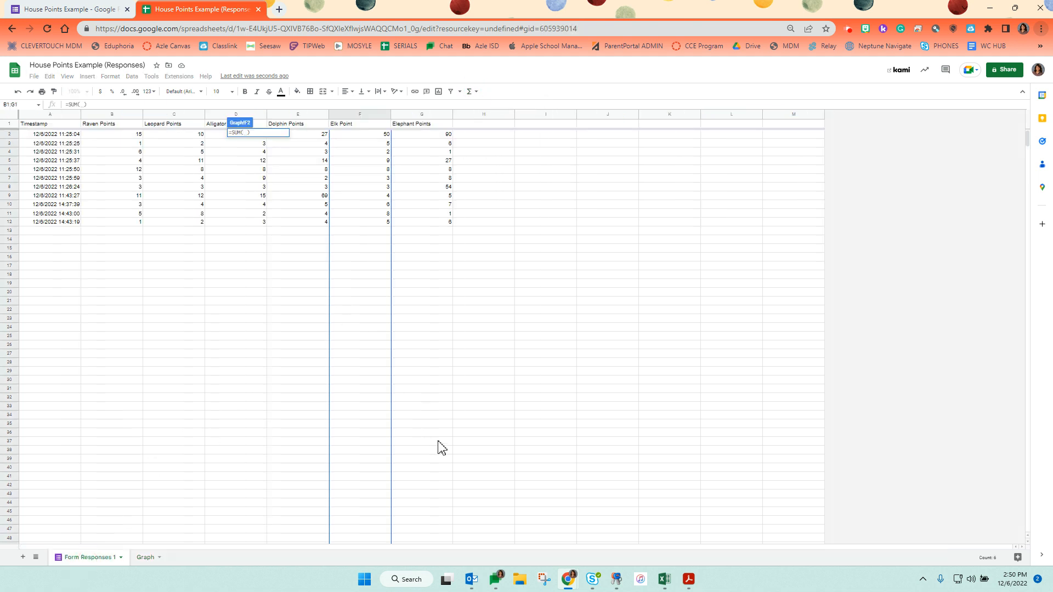
pyautogui.scroll(-5, 442, 466)
pyautogui.scroll(-20, 444, 485)
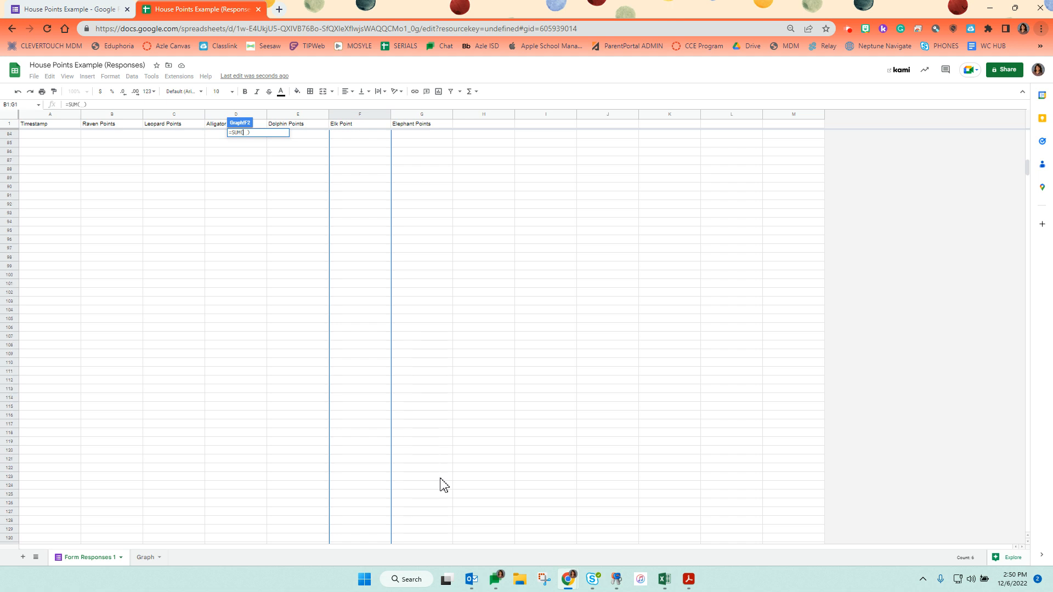
pyautogui.scroll(-20, 445, 486)
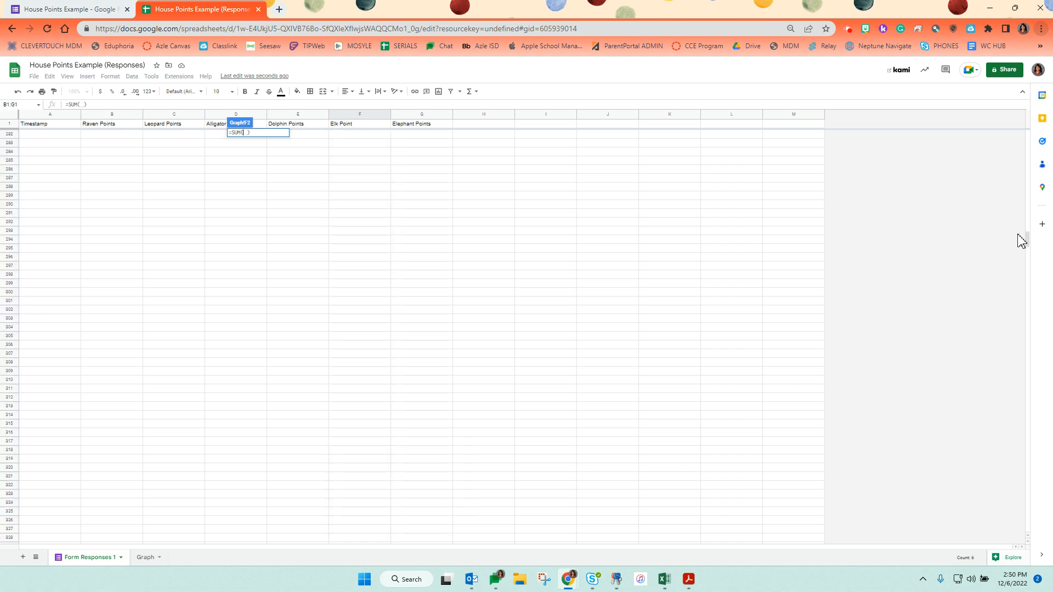
pyautogui.click(1028, 241)
pyautogui.moveTo(1025, 268); pyautogui.dragTo(1047, 534)
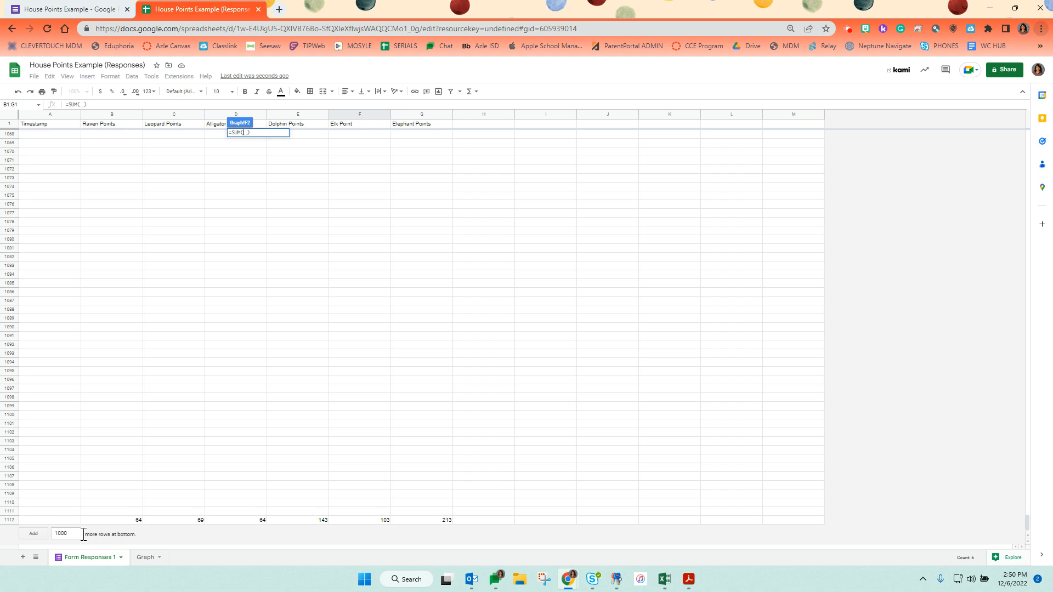
pyautogui.moveTo(1027, 522); pyautogui.dragTo(1029, 185)
pyautogui.moveTo(431, 265); pyautogui.dragTo(428, 139)
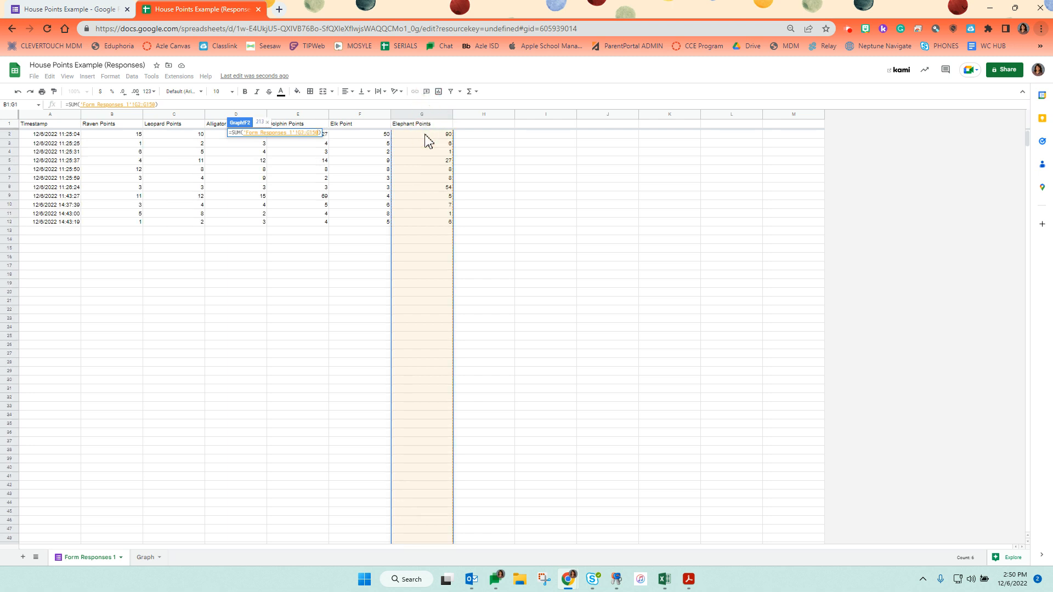
pyautogui.press('Return')
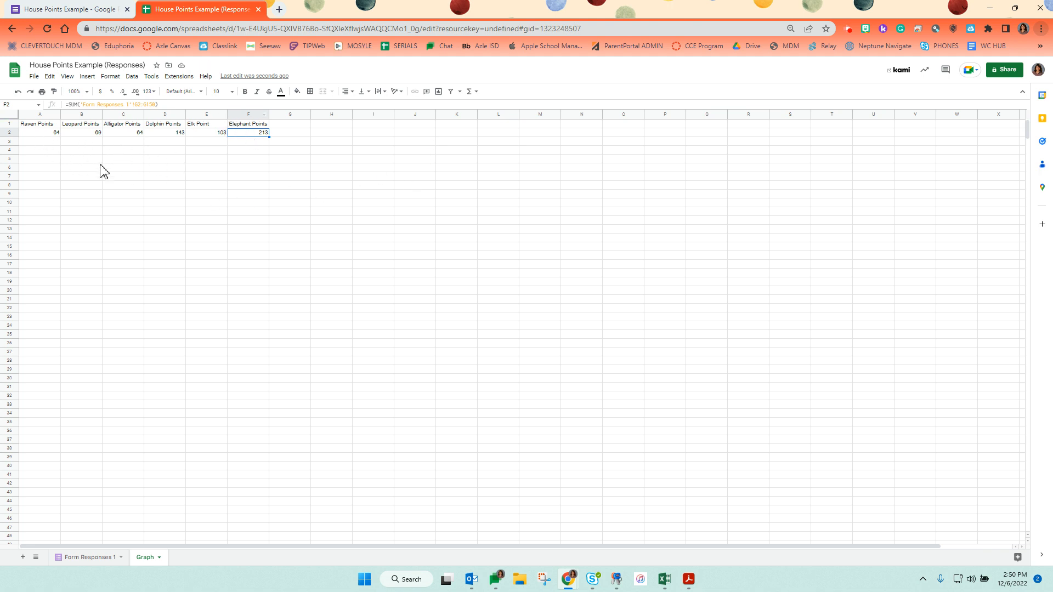
# Step: Insert a chart from the house headers and totals in A1:F2 of the Graph sheet
pyautogui.moveTo(49, 127); pyautogui.dragTo(268, 139)
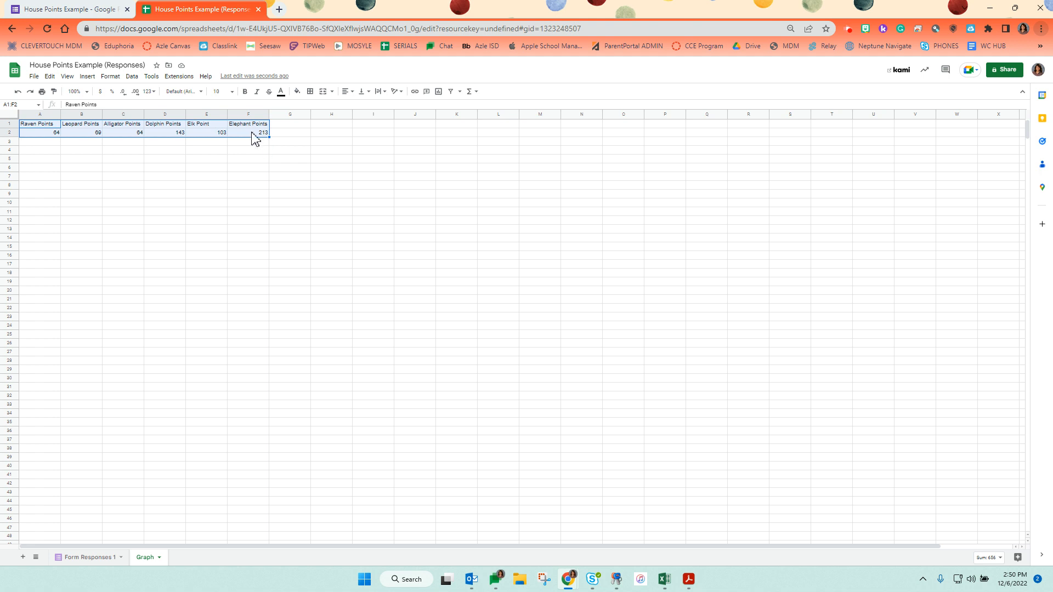
pyautogui.click(87, 77)
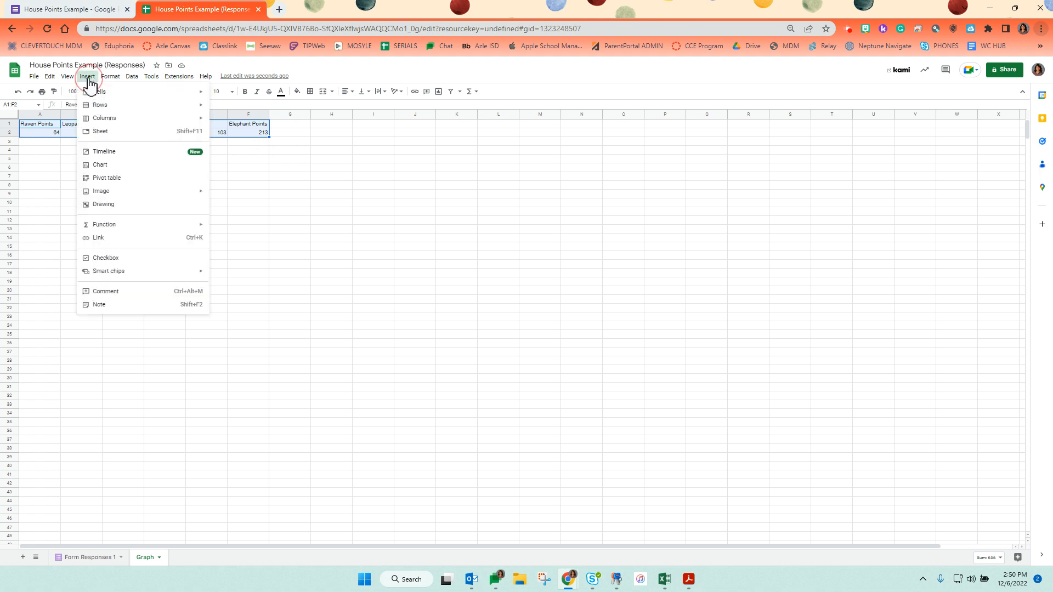
pyautogui.click(96, 165)
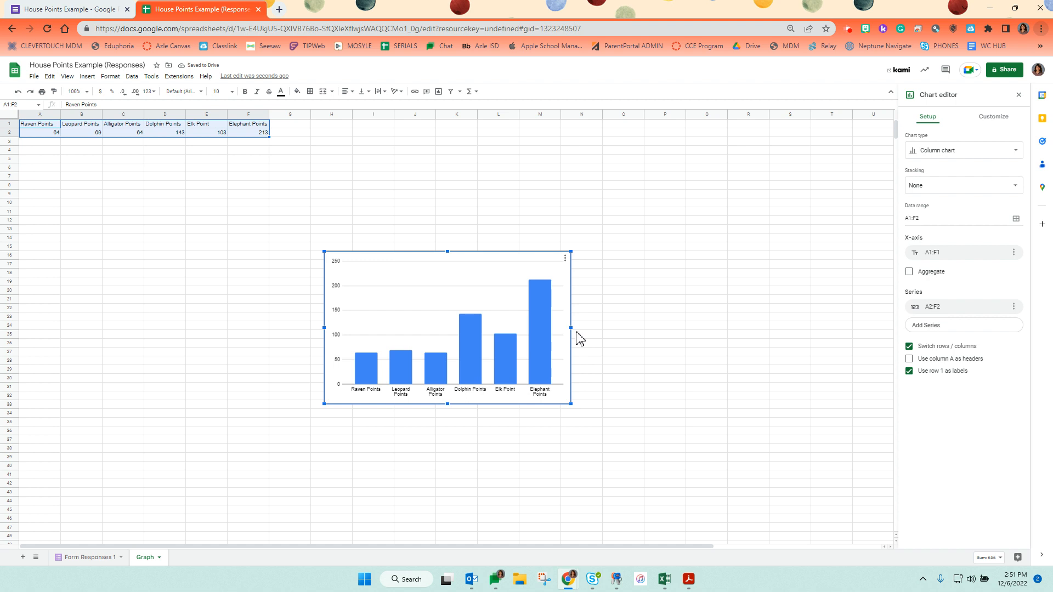
# Step: Enlarge the column chart and place it below the data, spanning about columns E to P and rows 4 to 40
pyautogui.moveTo(463, 299); pyautogui.dragTo(257, 240)
pyautogui.moveTo(364, 344); pyautogui.dragTo(626, 483)
pyautogui.moveTo(595, 415); pyautogui.dragTo(663, 368)
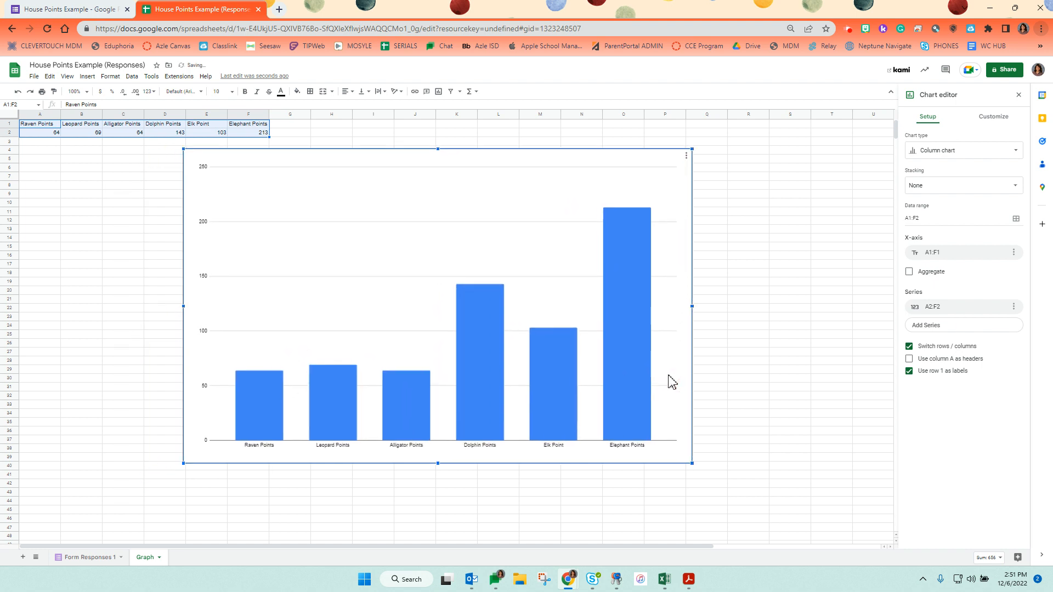
# Step: Set the chart's background color to light gray and its border color to black
pyautogui.click(992, 118)
pyautogui.click(937, 138)
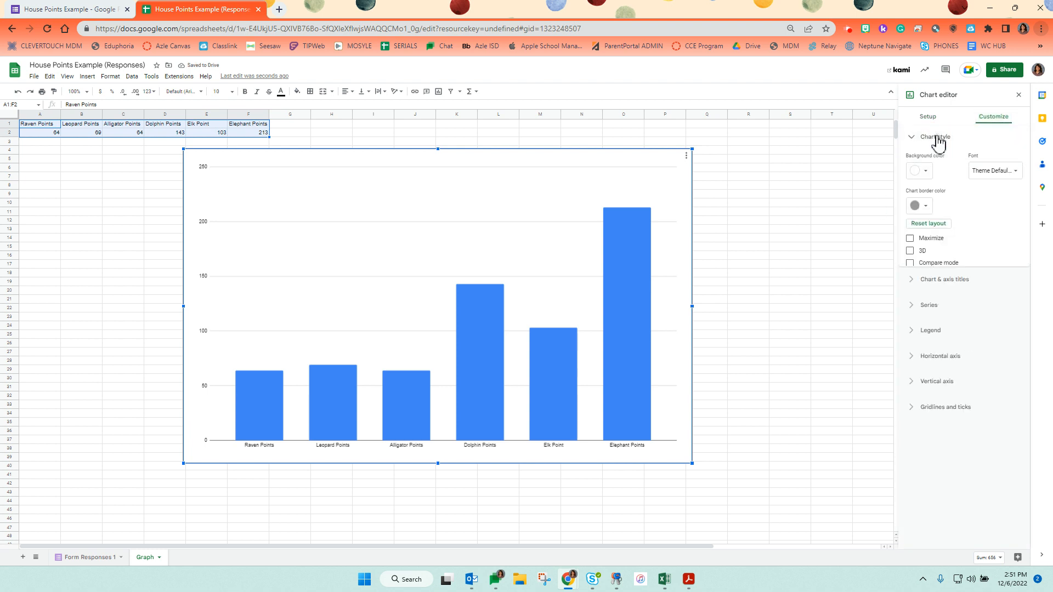
pyautogui.click(925, 170)
pyautogui.click(979, 203)
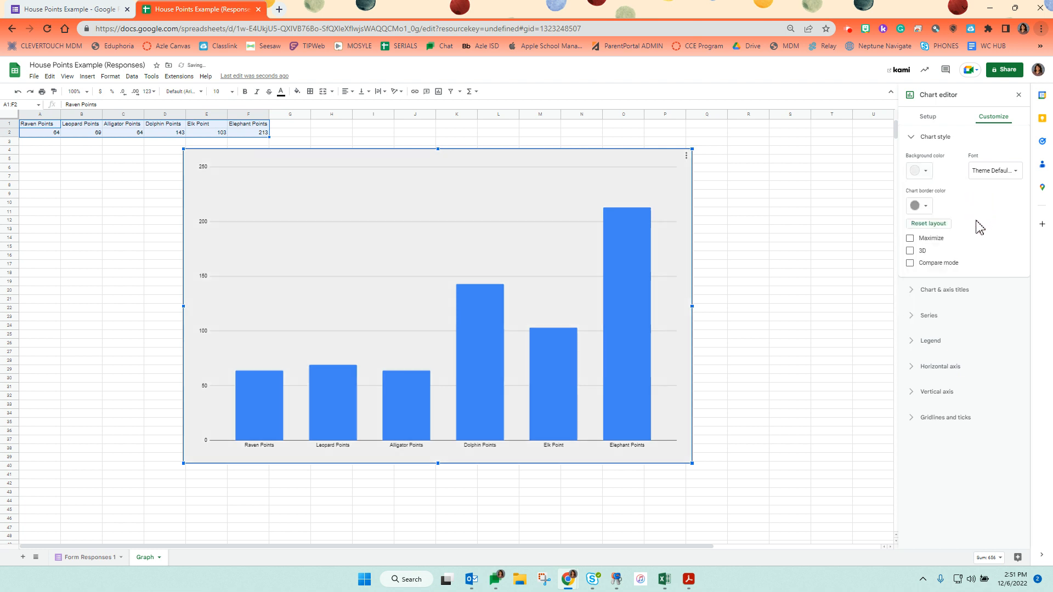
pyautogui.click(926, 206)
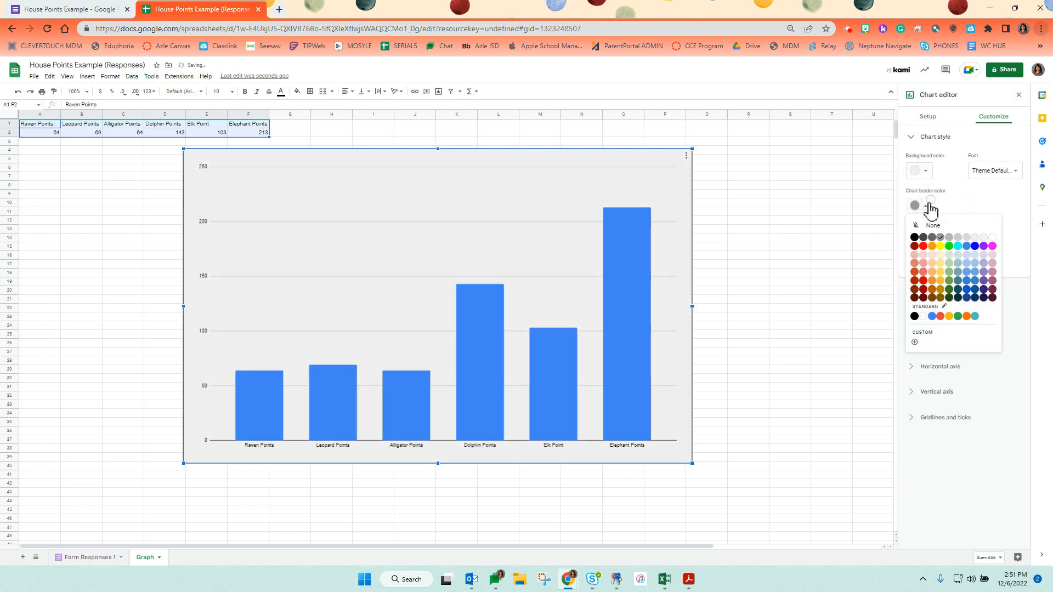
pyautogui.click(914, 237)
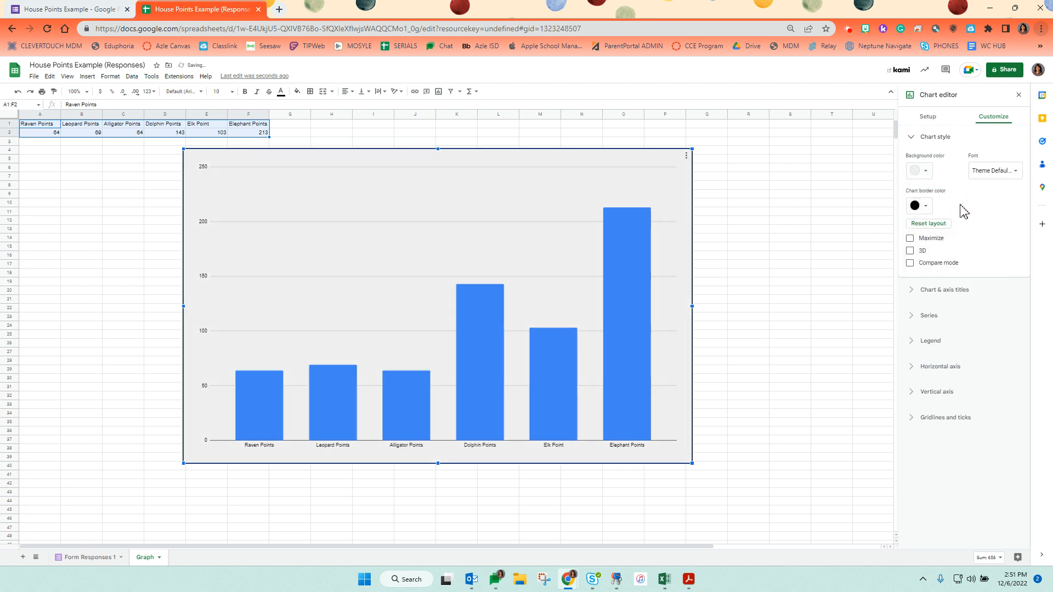
# Step: Give the chart the title "House Point Totals" and center it
pyautogui.click(939, 291)
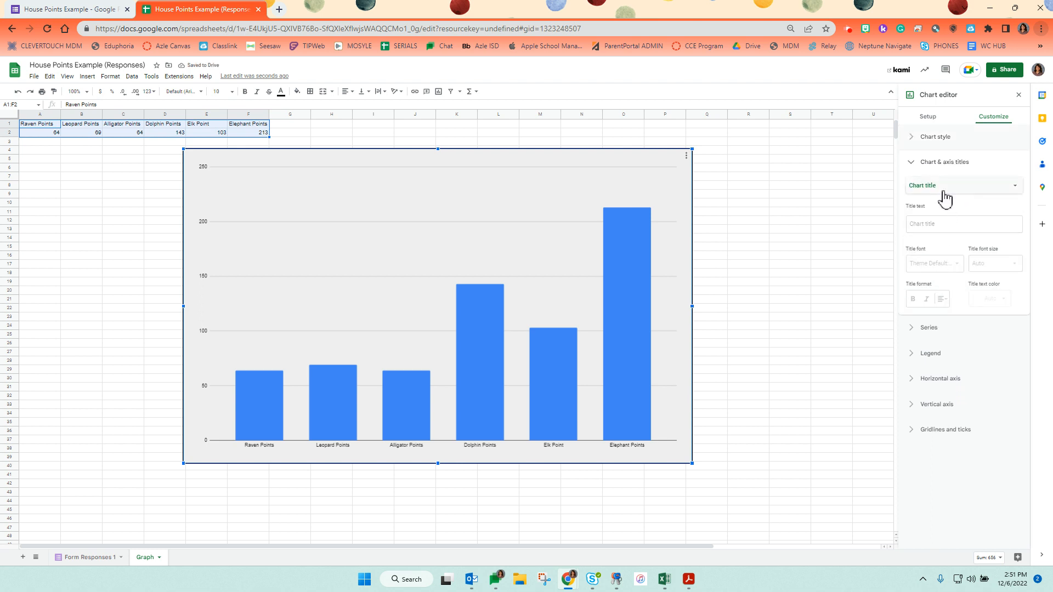
pyautogui.click(930, 224)
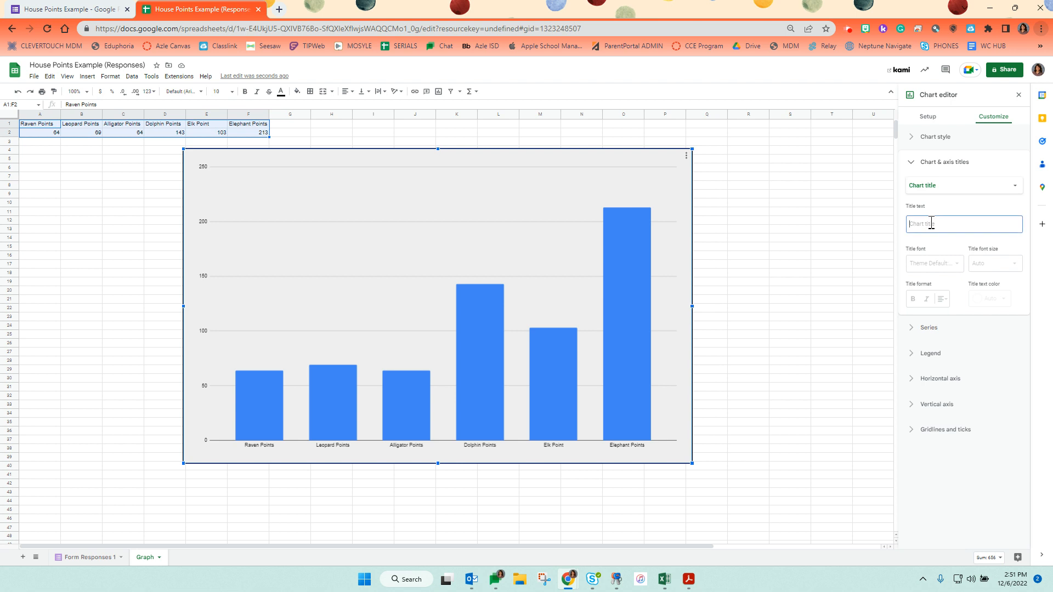
pyautogui.write('House Point Totals')
pyautogui.click(943, 302)
pyautogui.click(948, 321)
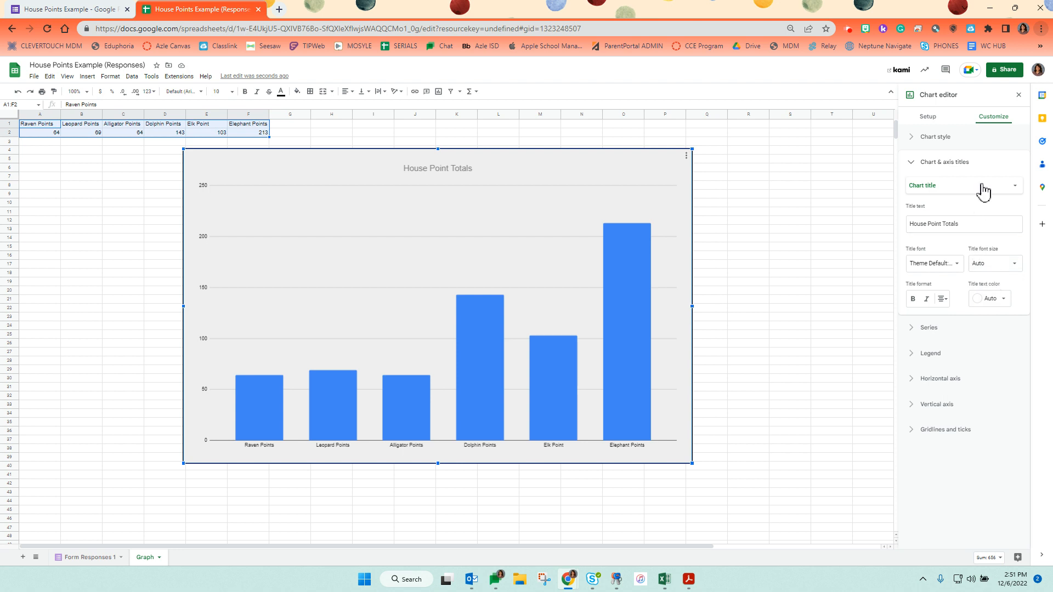
# Step: Set the chart's horizontal axis title to "Houses"
pyautogui.click(1014, 189)
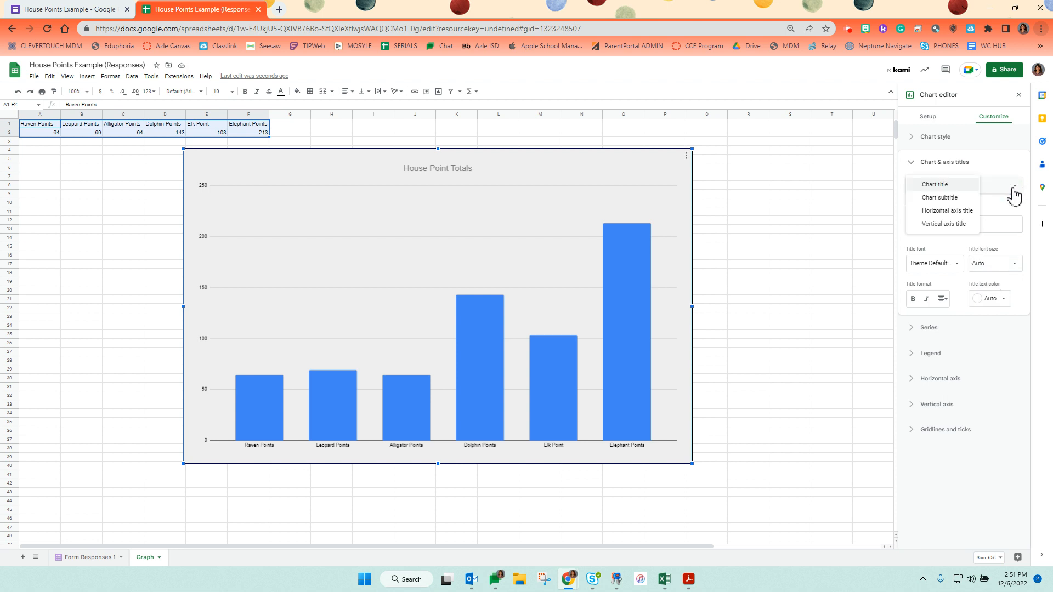
pyautogui.click(948, 210)
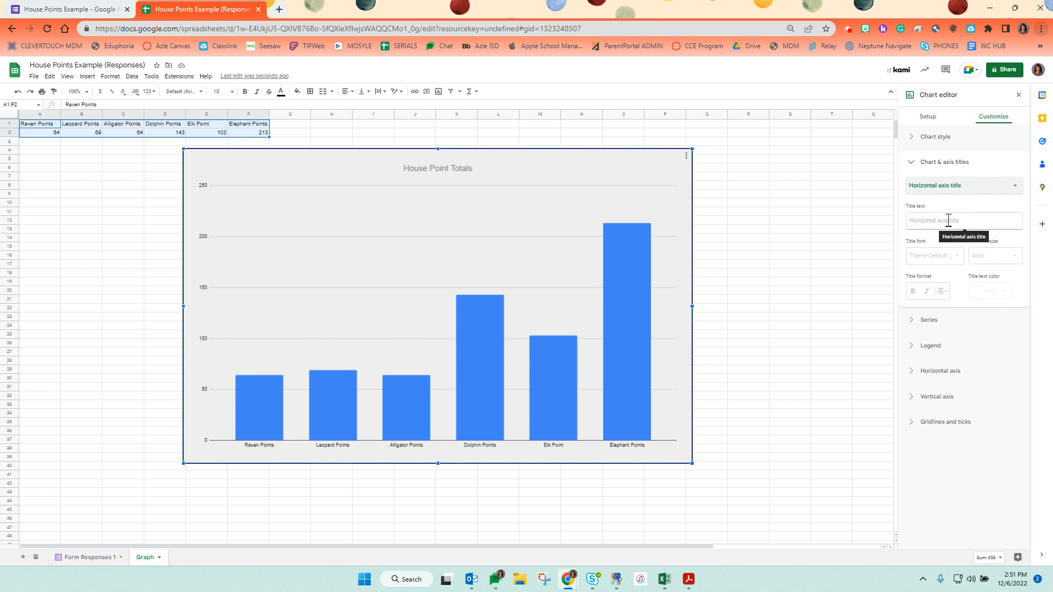
pyautogui.click(947, 221)
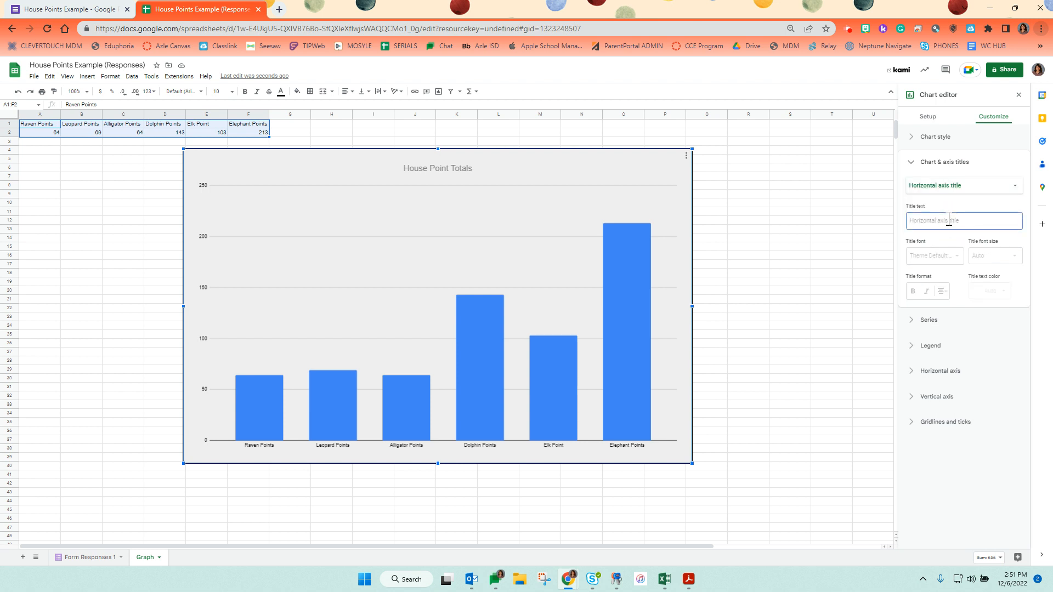
pyautogui.write('Houses')
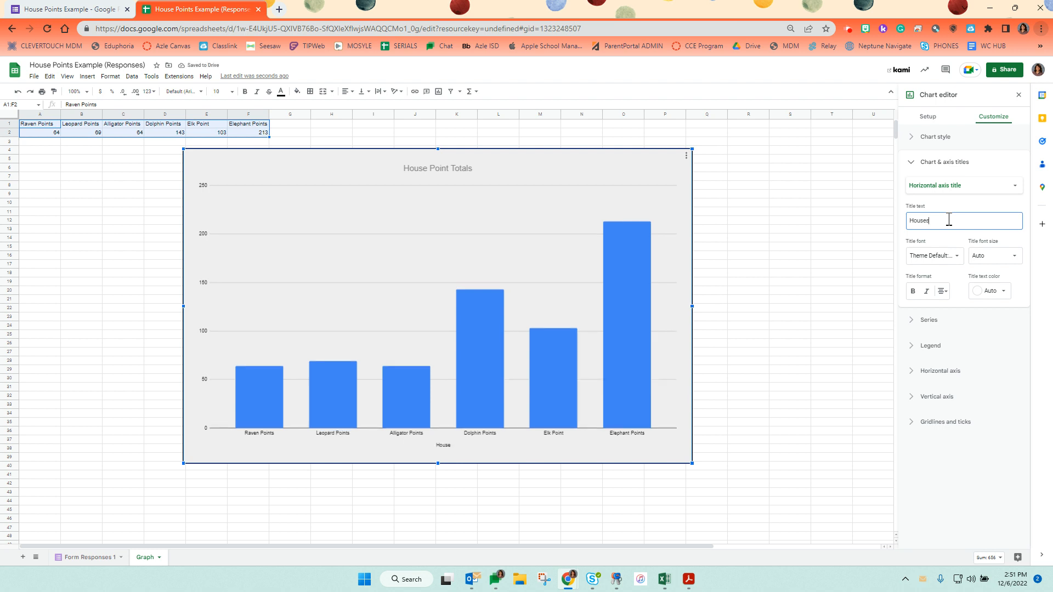
# Step: Set the chart's vertical axis title to "Number of Blocks"
pyautogui.click(962, 188)
pyautogui.click(939, 197)
pyautogui.click(960, 222)
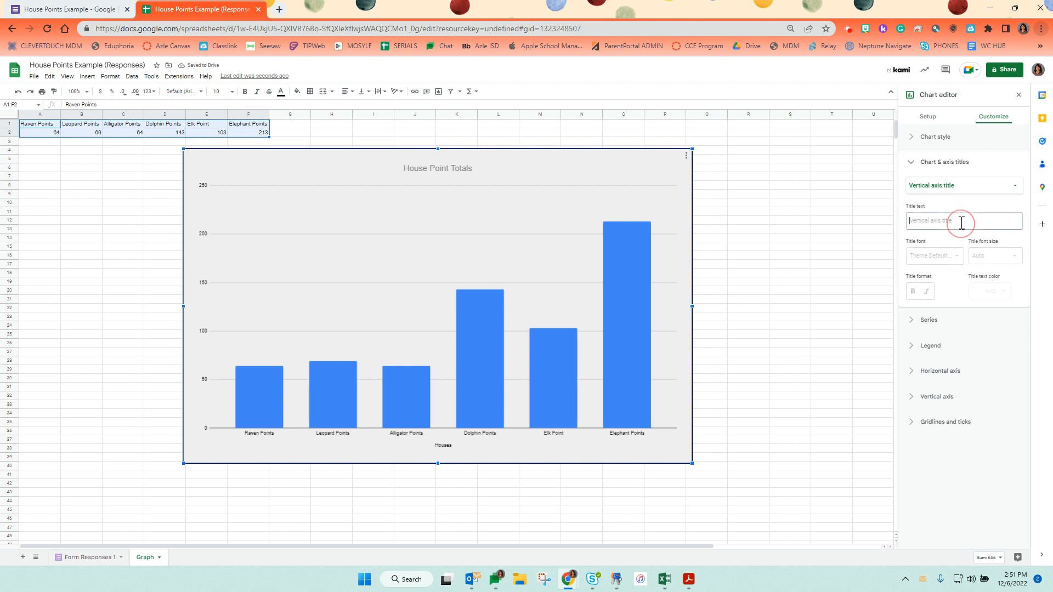
pyautogui.write('Number of Blocks')
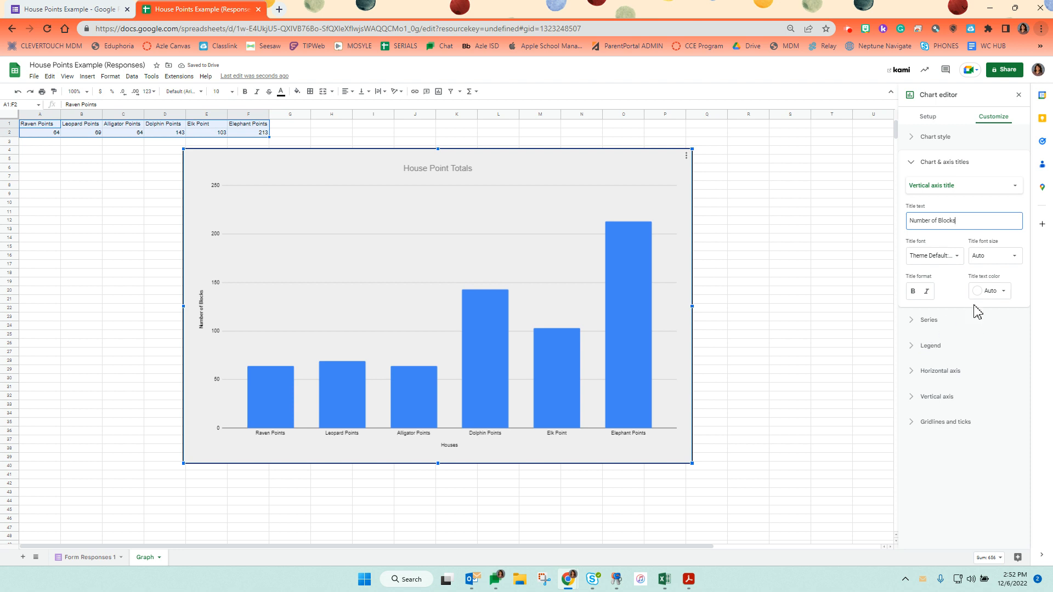
pyautogui.click(932, 347)
pyautogui.click(938, 354)
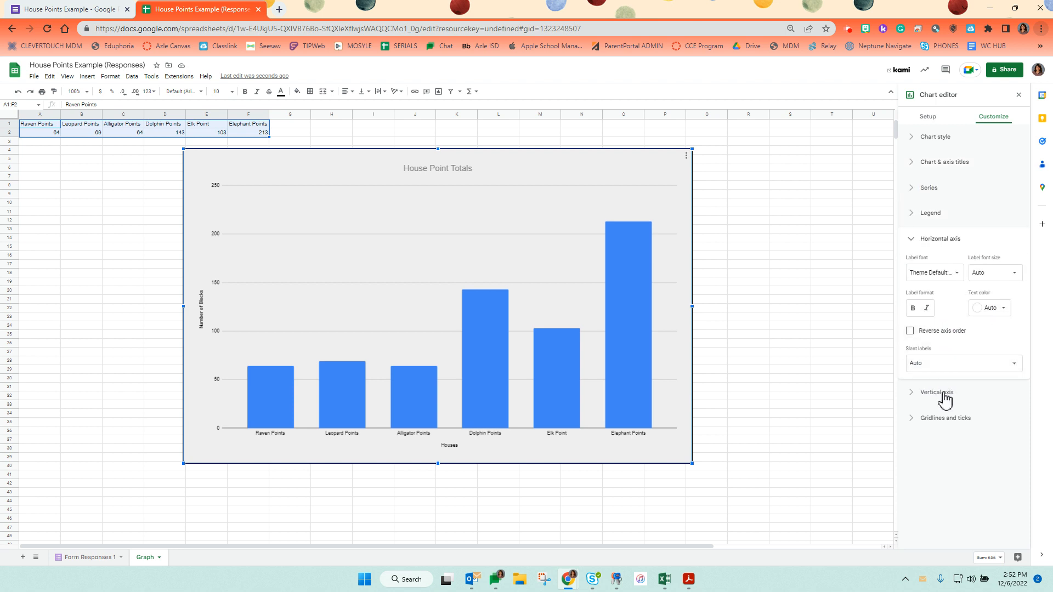
# Step: Fill the Elephant Points column of the chart with cyan
pyautogui.click(939, 392)
pyautogui.click(620, 393)
pyautogui.click(621, 393)
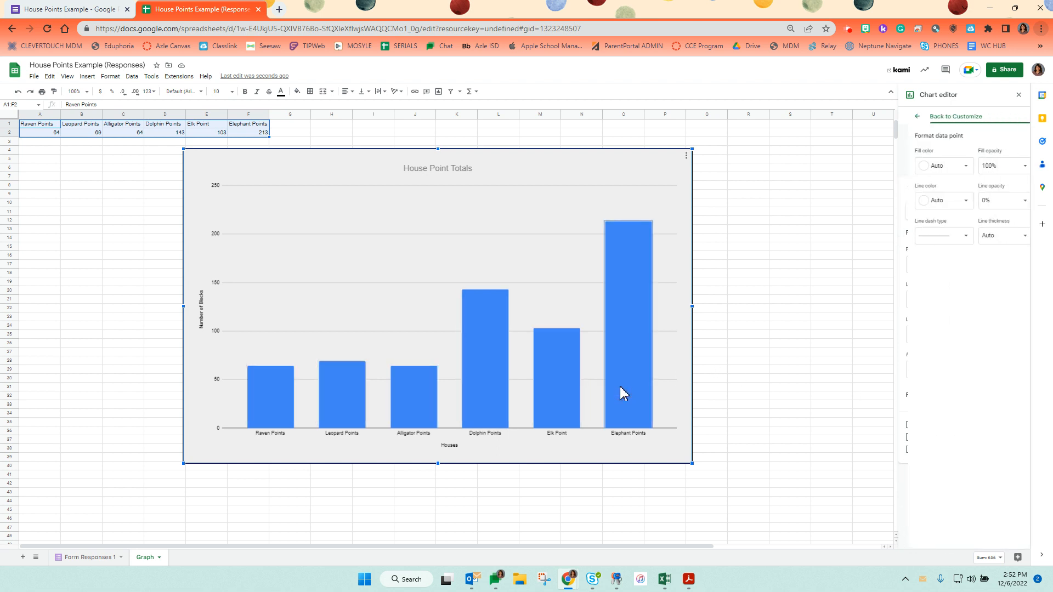
pyautogui.click(931, 166)
pyautogui.click(940, 222)
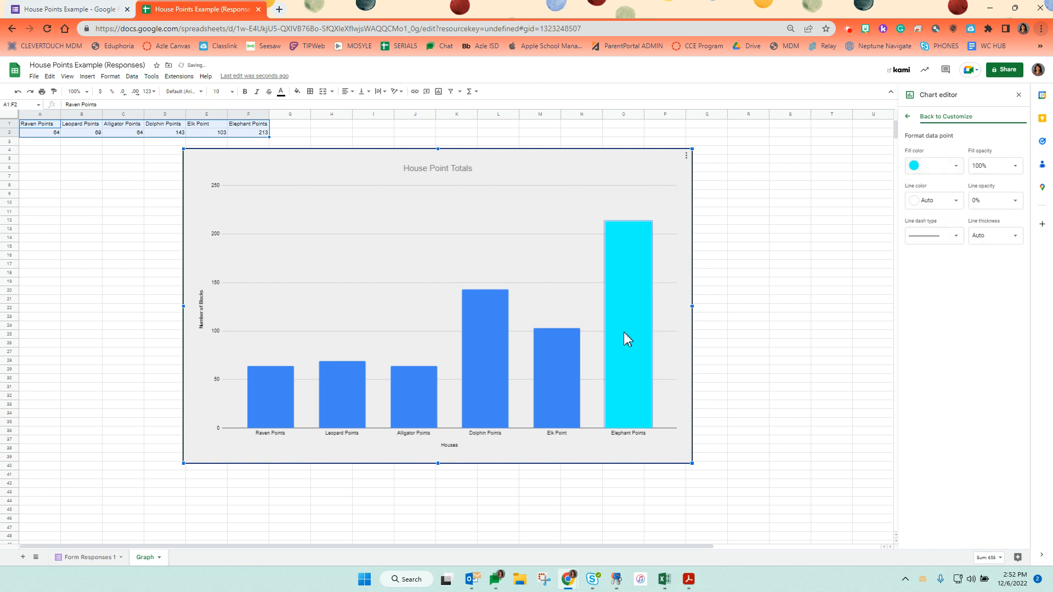
# Step: Fill the chart's Elk Point column with yellow and its Dolphin Points column with magenta
pyautogui.click(553, 393)
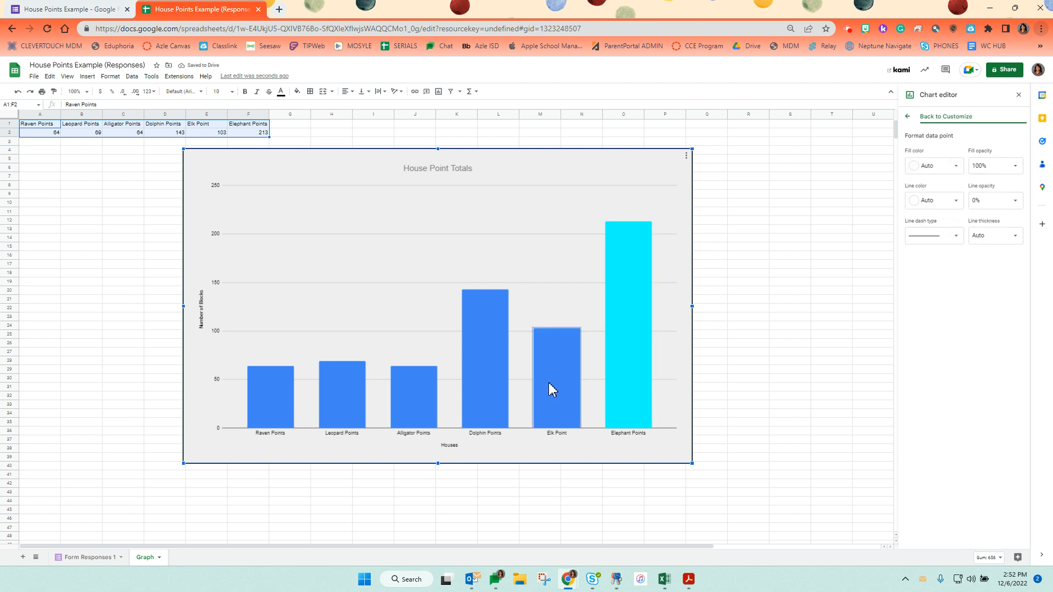
pyautogui.click(920, 167)
pyautogui.click(938, 210)
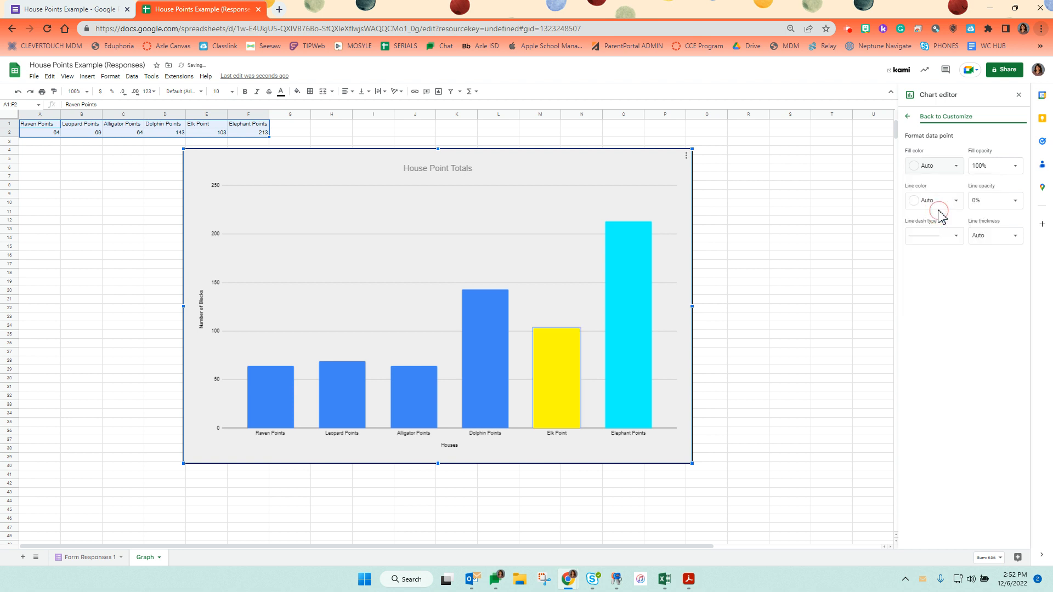
pyautogui.click(503, 343)
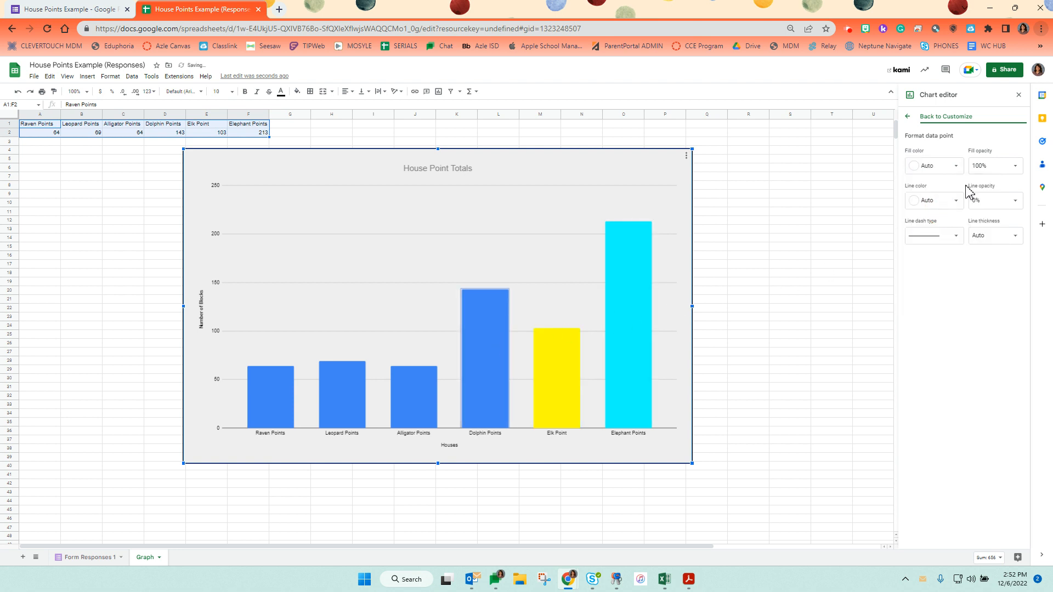
pyautogui.click(946, 165)
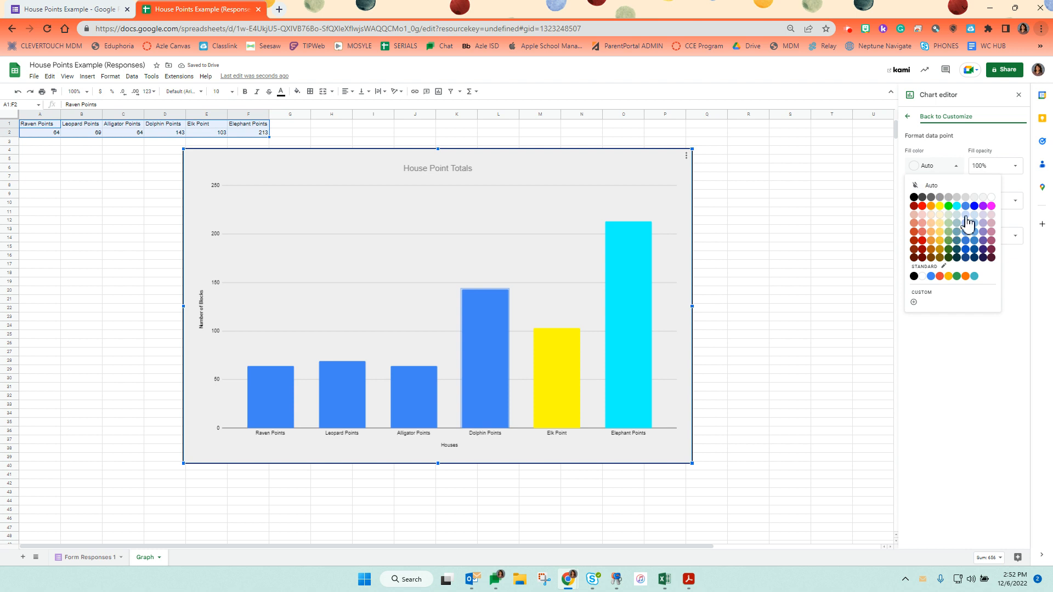
pyautogui.click(991, 206)
# Step: Fill the chart's Alligator Points column with orange-yellow and its Leopard Points column with purple
pyautogui.click(417, 392)
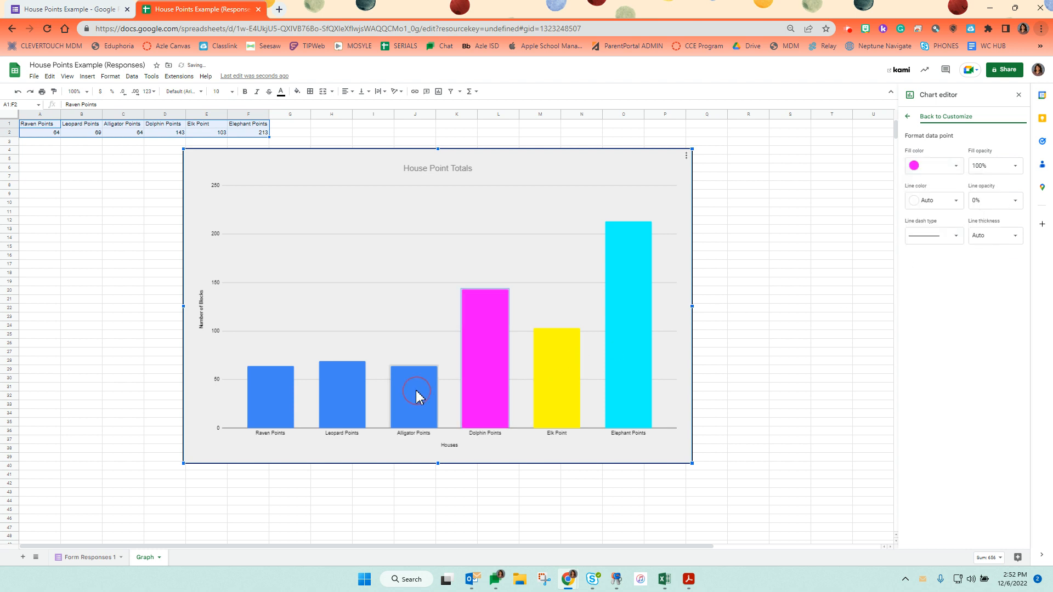
pyautogui.click(943, 166)
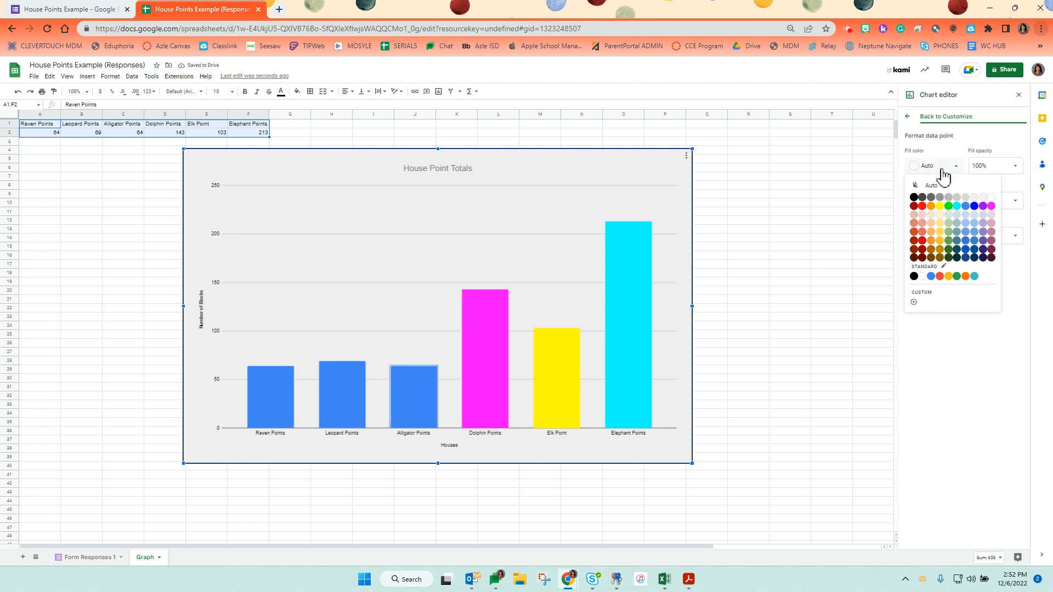
pyautogui.click(948, 276)
pyautogui.click(351, 378)
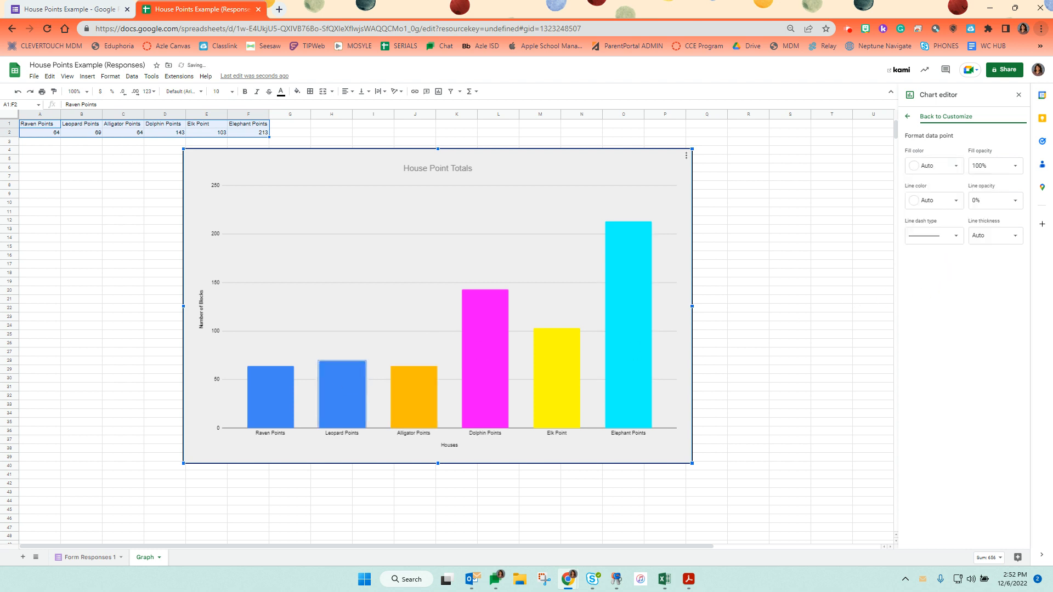
pyautogui.click(957, 171)
pyautogui.click(985, 207)
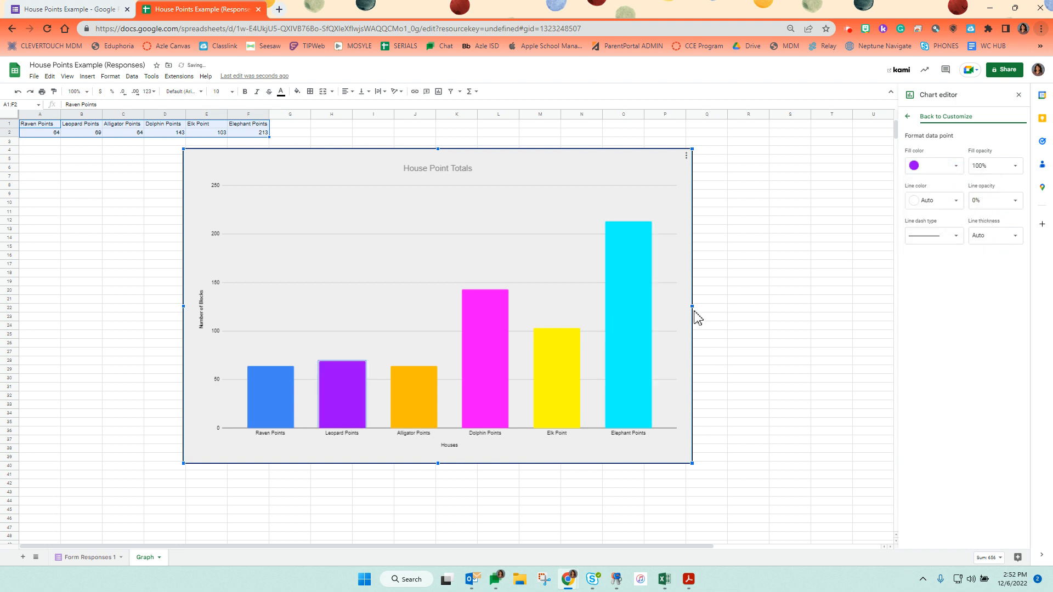
# Step: Close the chart editing and nudge the House Point Totals chart slightly up and to the right on the Graph sheet
pyautogui.click(732, 291)
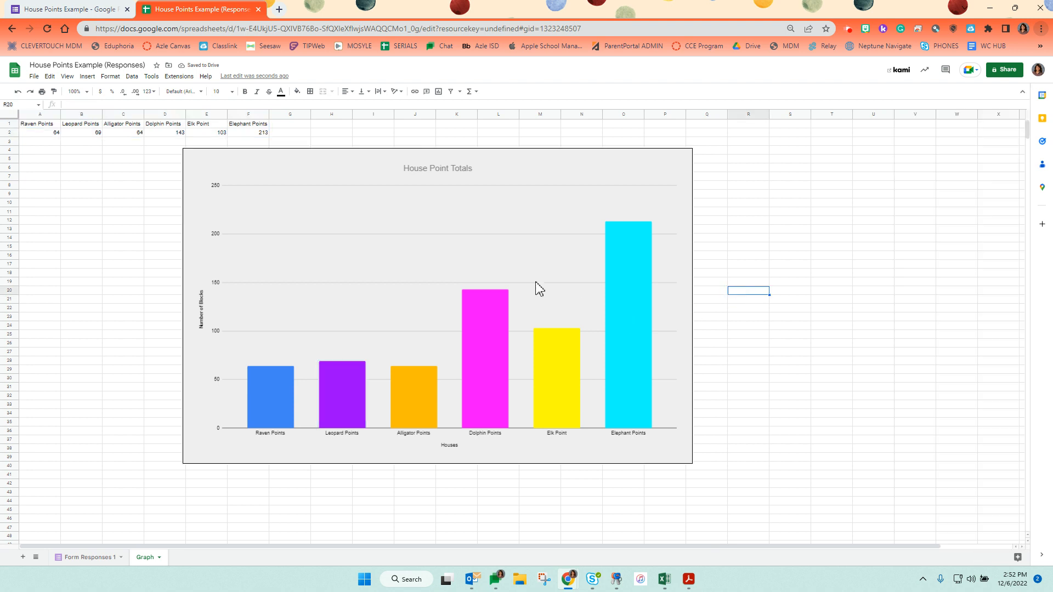
pyautogui.click(510, 240)
pyautogui.moveTo(513, 249)
pyautogui.mouseDown()
pyautogui.moveTo(519, 237)
pyautogui.moveTo(510, 247)
pyautogui.mouseUp()
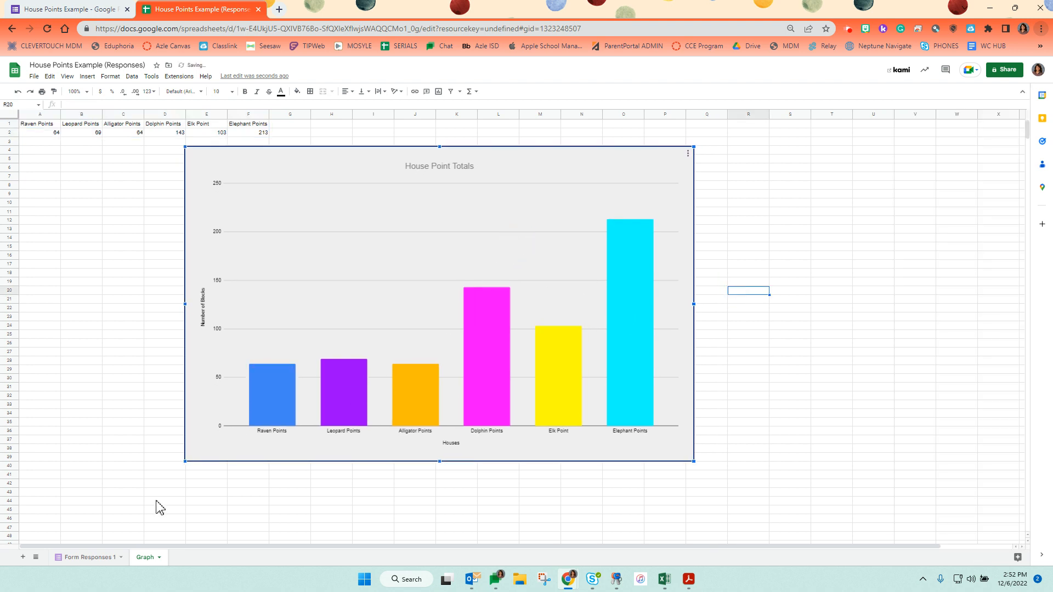
# Step: Switch to the House Points Example form in Google Forms and open its preview for submitting a test response
pyautogui.click(74, 559)
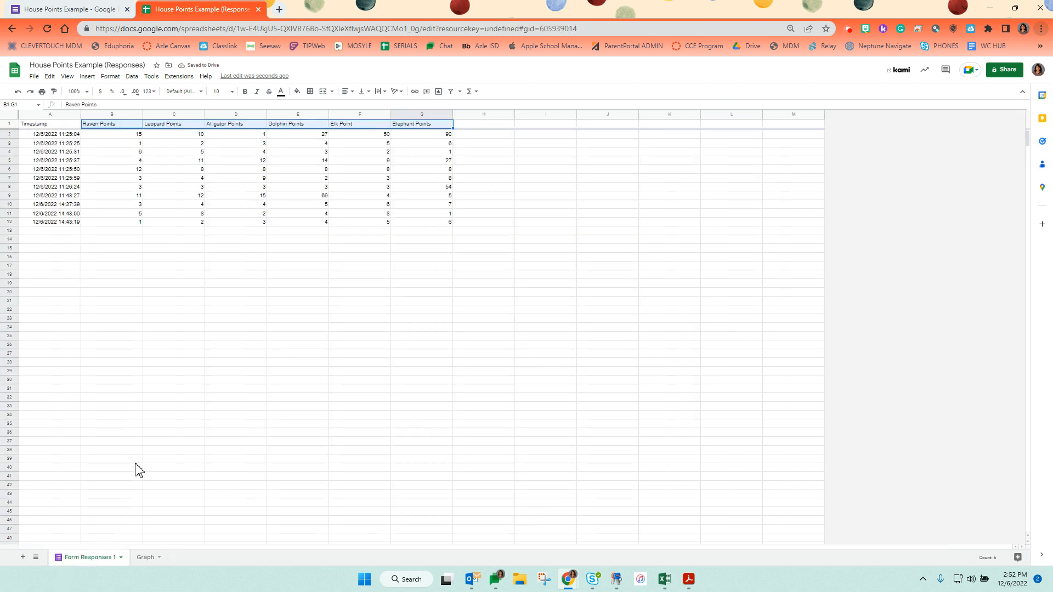
pyautogui.click(85, 13)
pyautogui.click(397, 200)
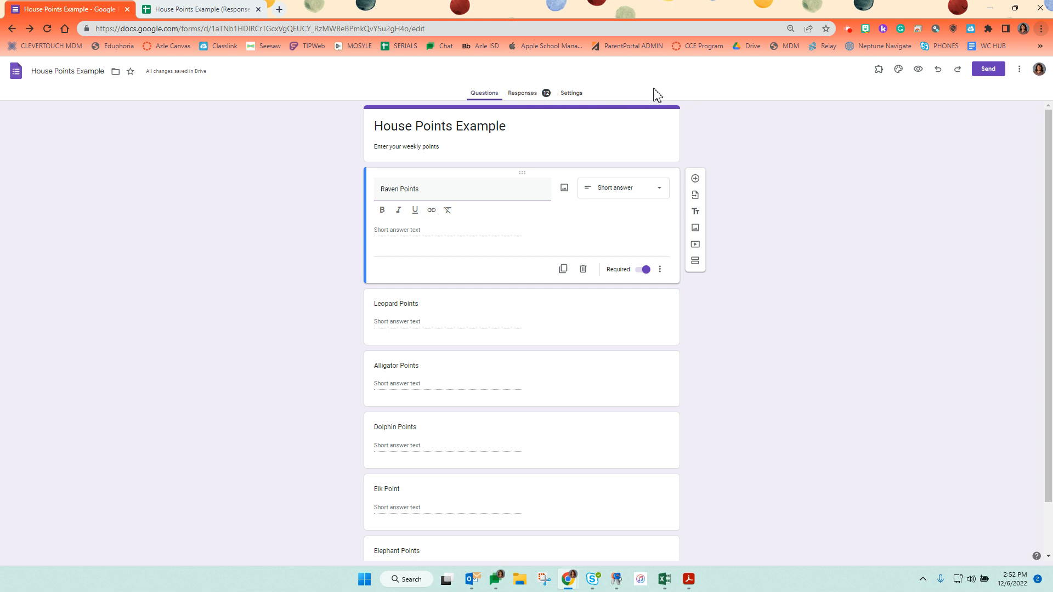
pyautogui.click(1018, 69)
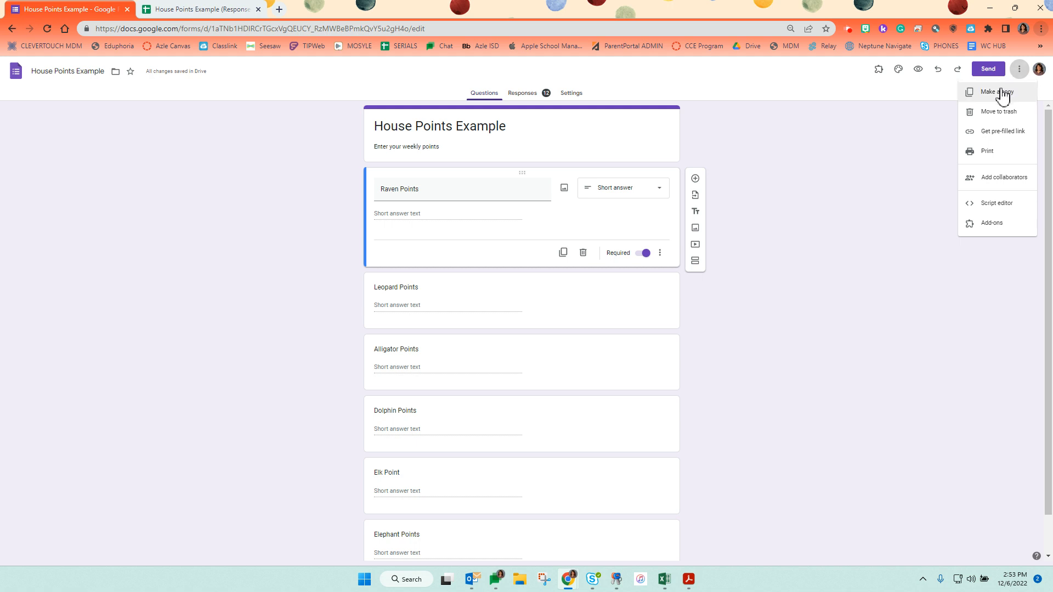
pyautogui.click(923, 145)
pyautogui.click(952, 89)
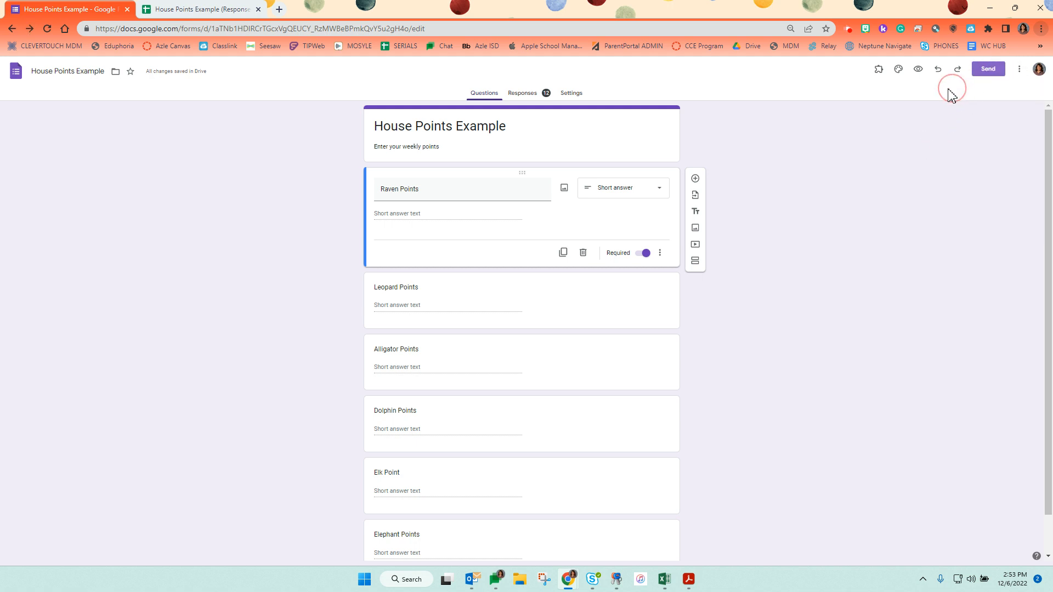
pyautogui.click(919, 71)
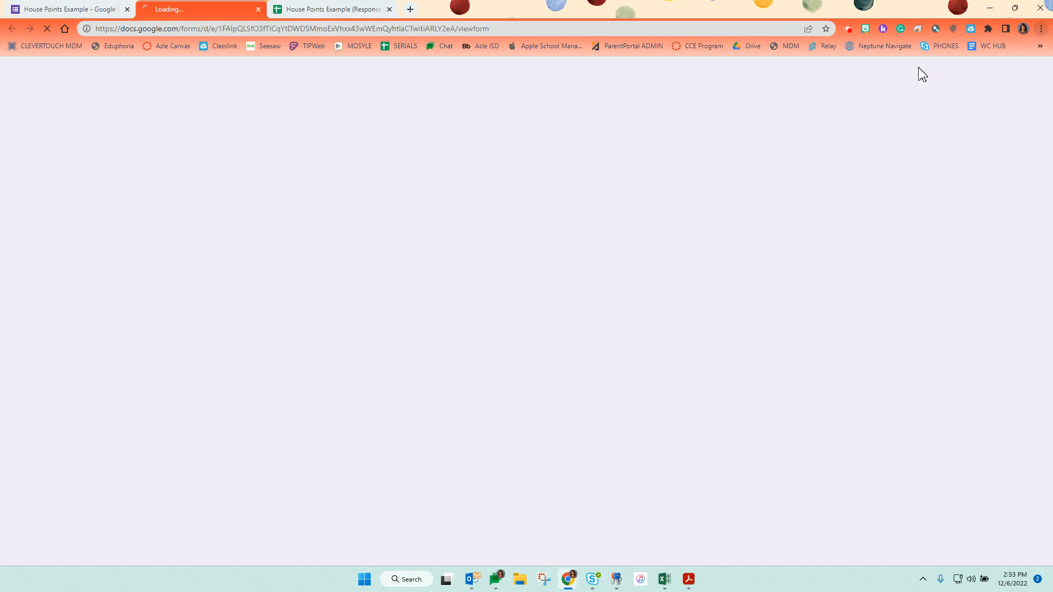
# Step: Enter 15 for Raven Points, 10 for Leopard Points and 8 for Alligator Points in the form
pyautogui.click(438, 185)
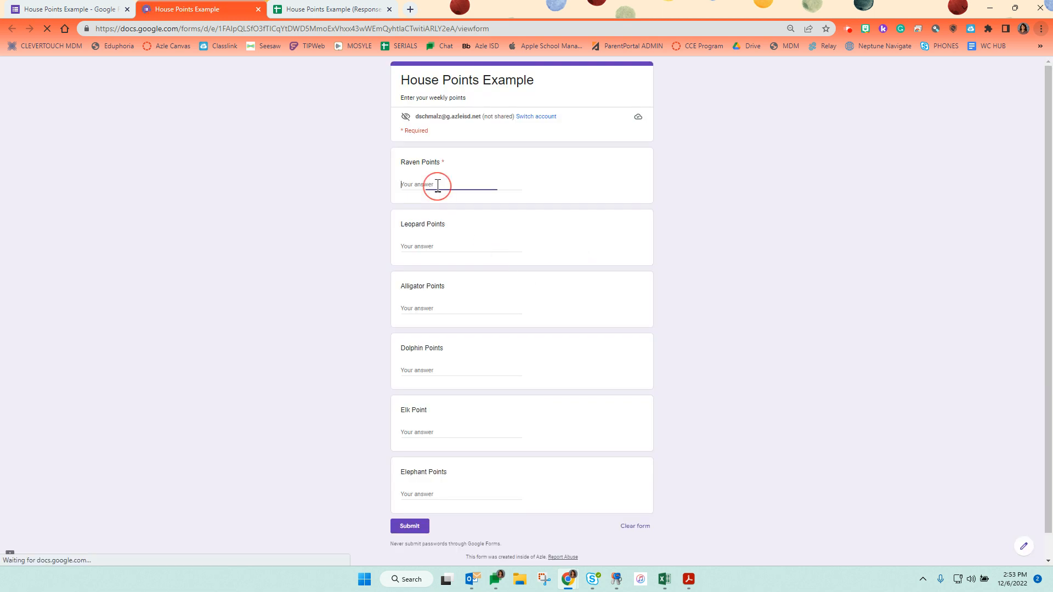
pyautogui.write('15')
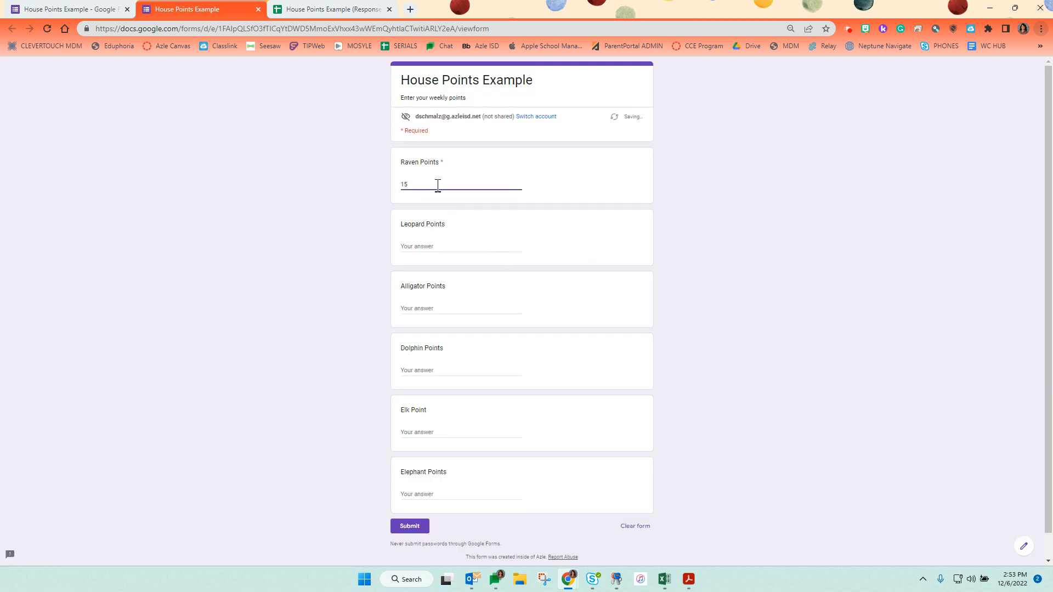
pyautogui.click(402, 244)
pyautogui.click(409, 248)
pyautogui.click(409, 248)
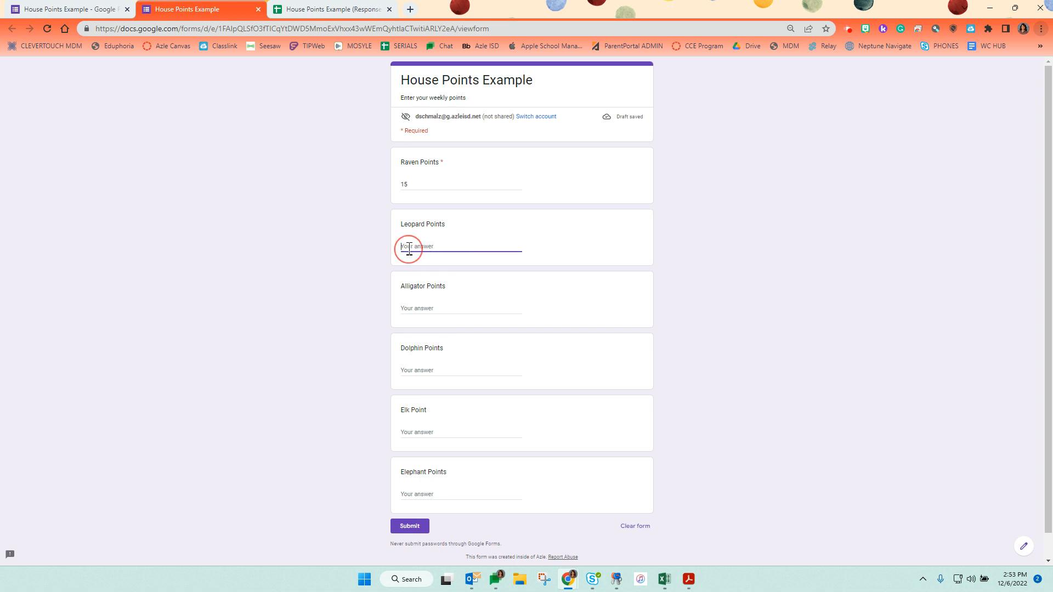
pyautogui.write('10')
pyautogui.click(416, 306)
pyautogui.write('8')
# Step: Enter 6 for Dolphin Points, 5 for Elk Point and 4 for Elephant Points, and submit the response
pyautogui.click(419, 368)
pyautogui.click(409, 431)
pyautogui.write('5')
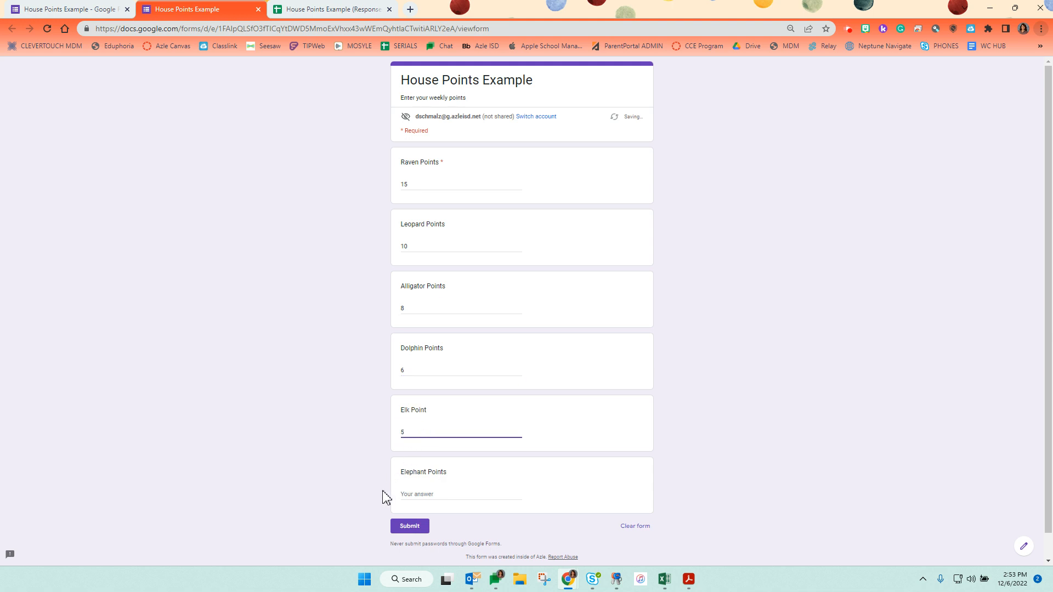
pyautogui.click(419, 494)
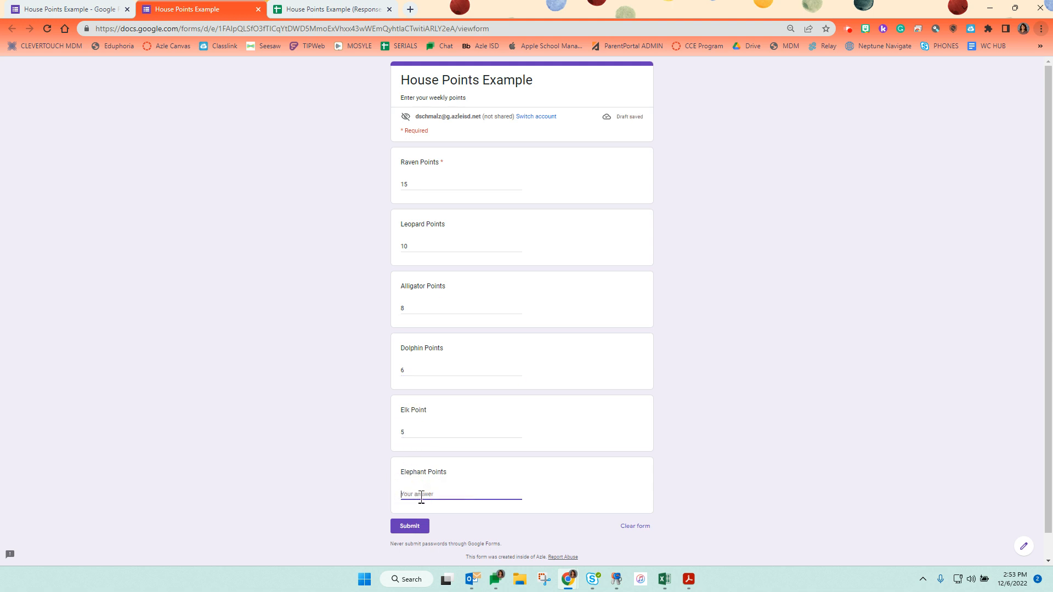
pyautogui.write('4')
pyautogui.click(410, 528)
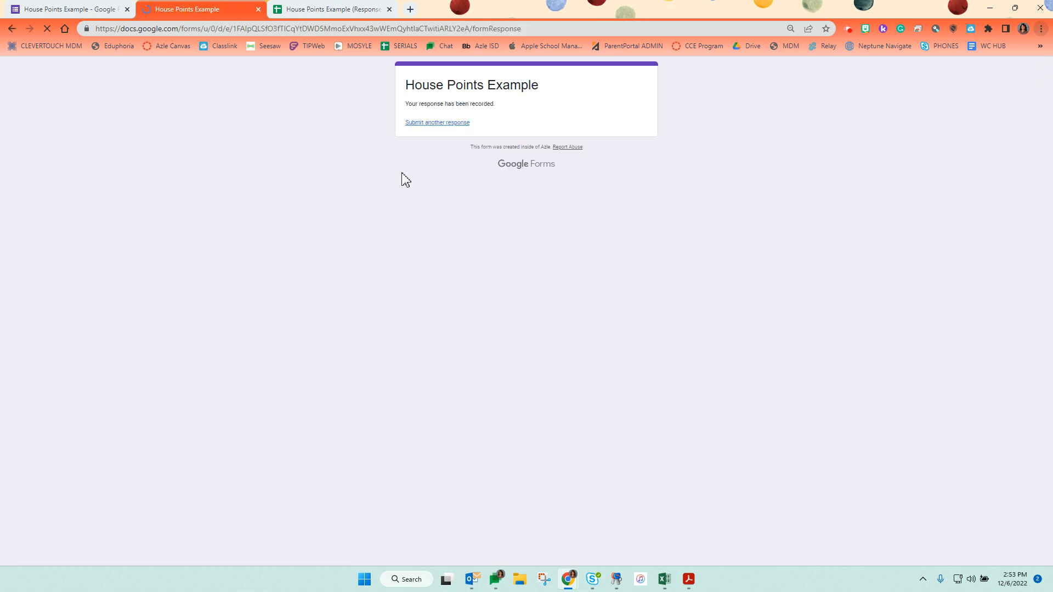
# Step: Switch to the responses spreadsheet and check the newly submitted row and the chart on the Graph sheet
pyautogui.click(318, 11)
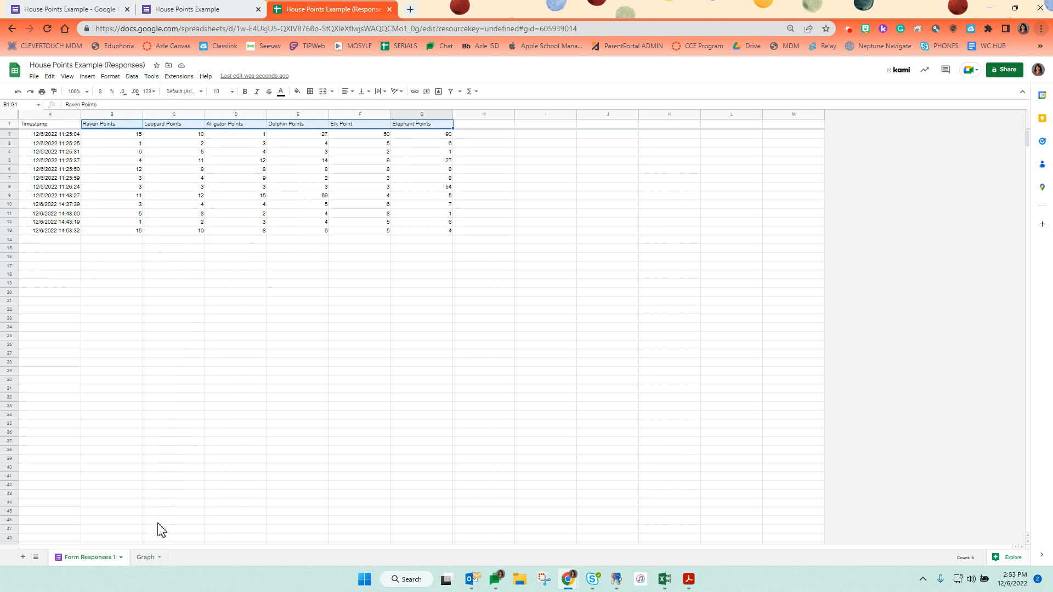
pyautogui.click(147, 557)
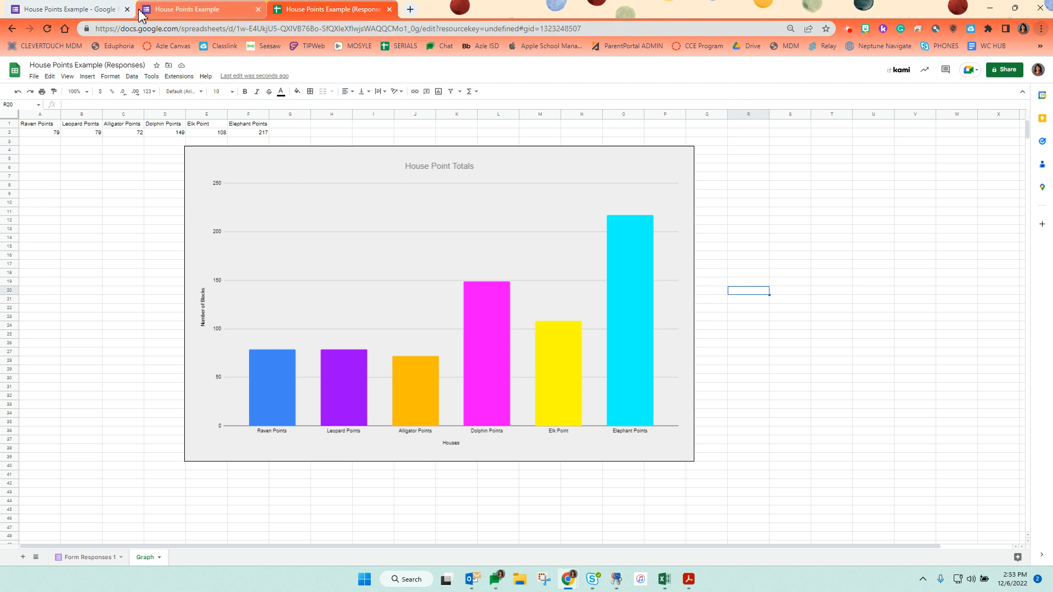
# Step: Place the responses spreadsheet beside the form editor and move the submitted form out of this browser window
pyautogui.moveTo(310, 10); pyautogui.dragTo(198, 10)
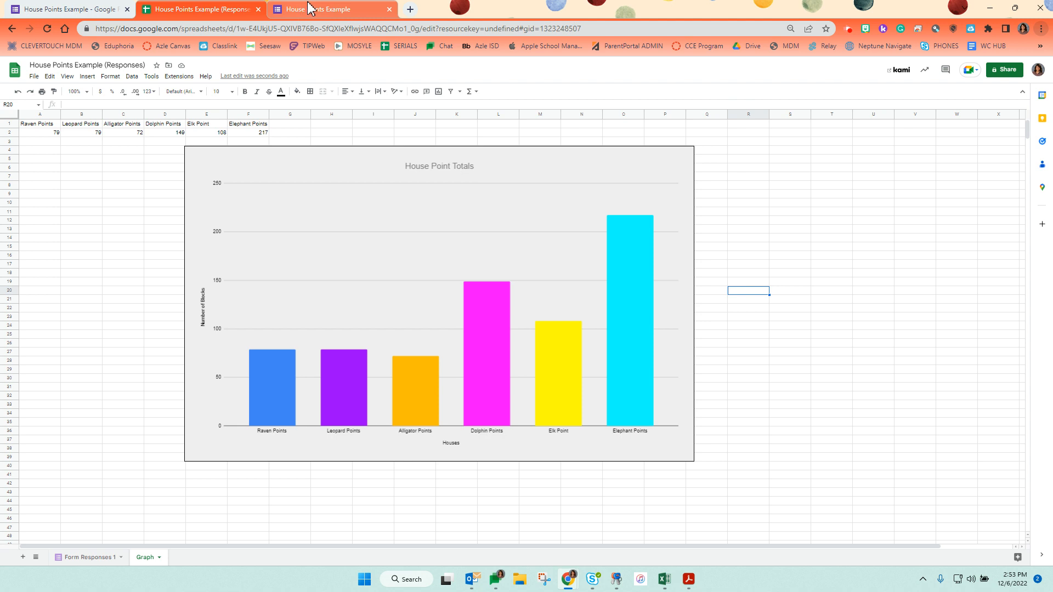
pyautogui.moveTo(313, 10); pyautogui.dragTo(1052, 9)
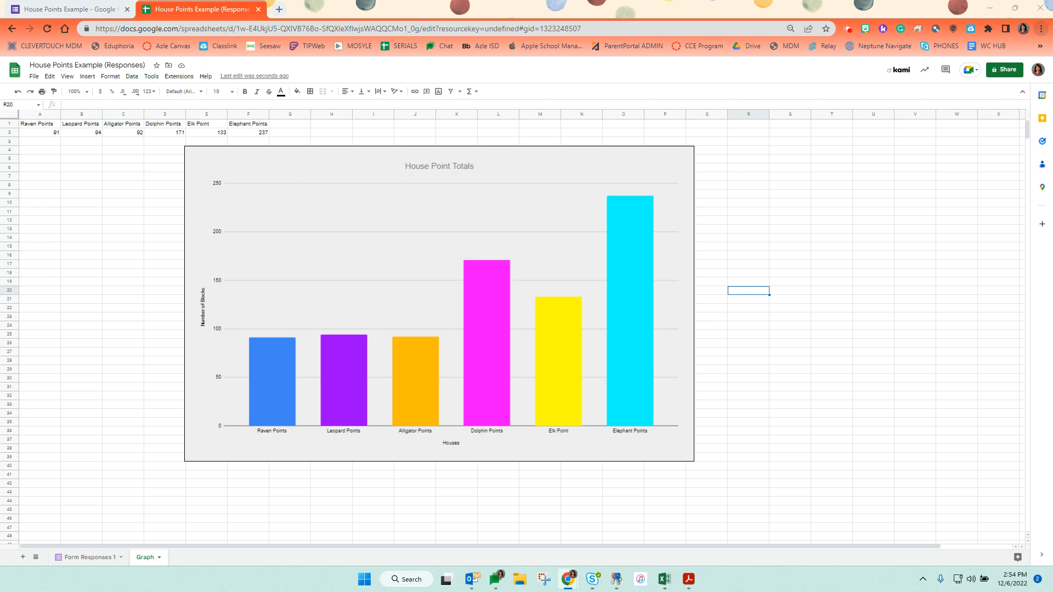
pyautogui.click(828, 468)
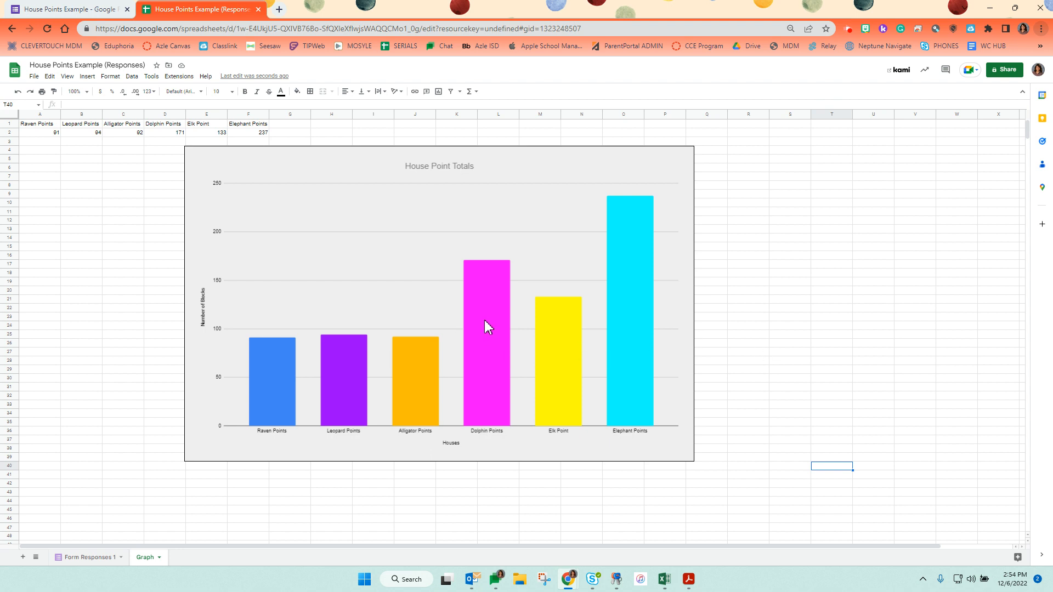
# Step: Examine the recorded submissions and the remaining empty rows in the Form Responses 1 sheet
pyautogui.click(90, 558)
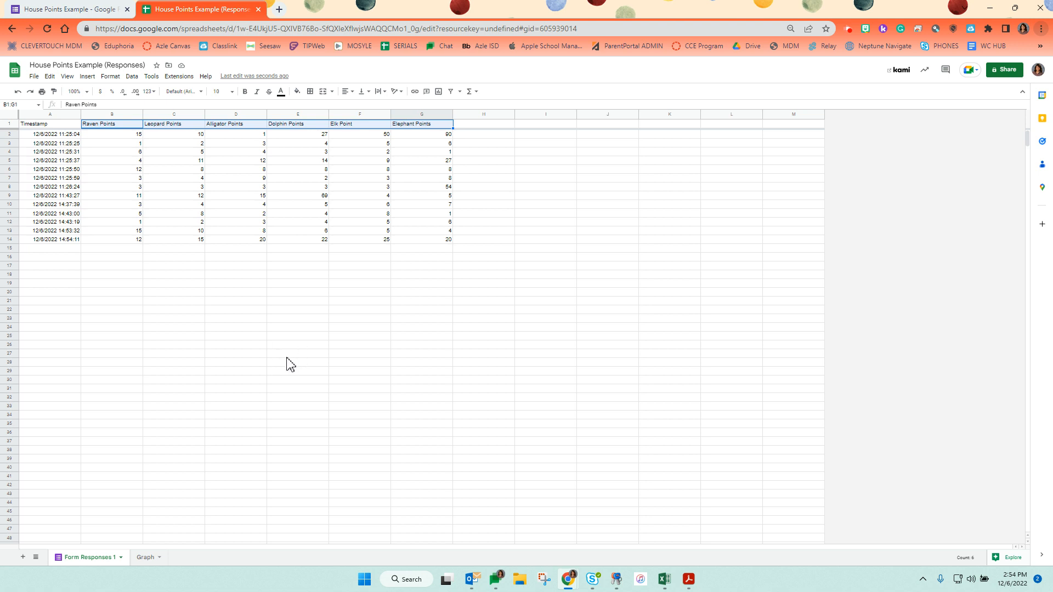
pyautogui.scroll(-3, 247, 458)
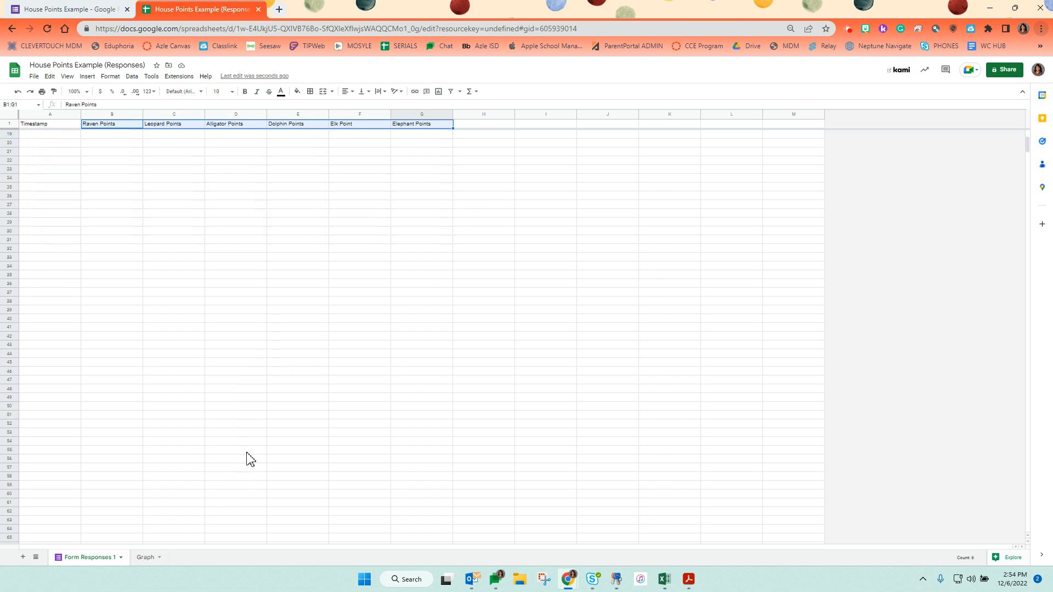
pyautogui.scroll(-3, 247, 458)
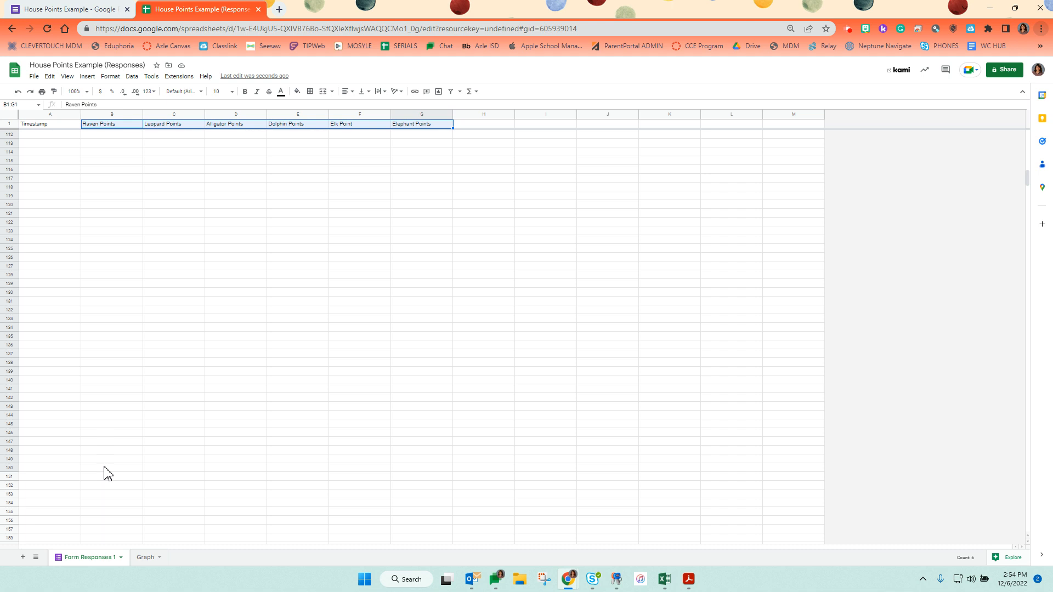
pyautogui.scroll(6, 109, 472)
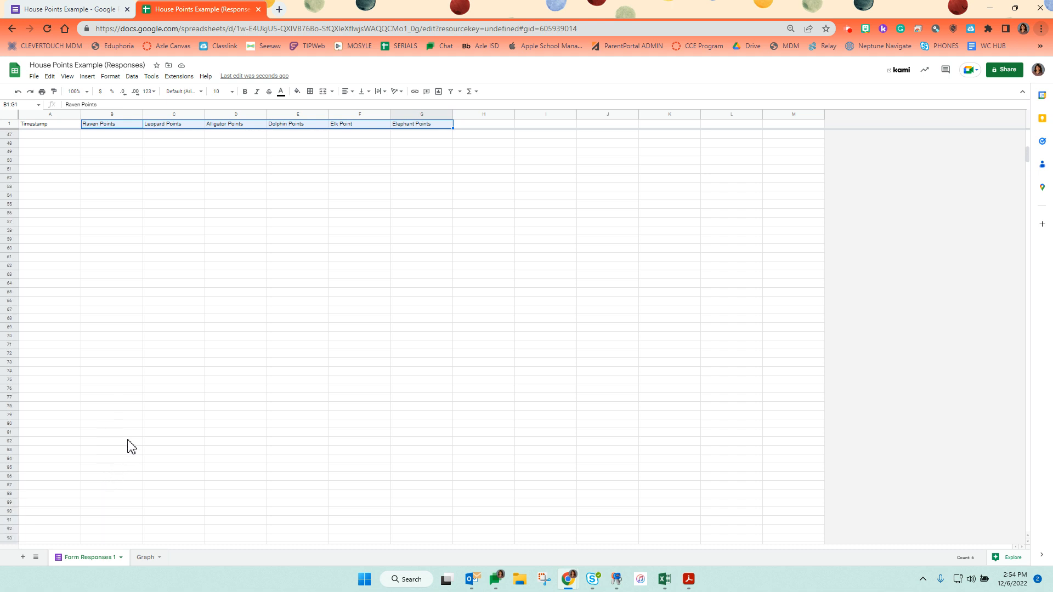
pyautogui.scroll(3, 130, 445)
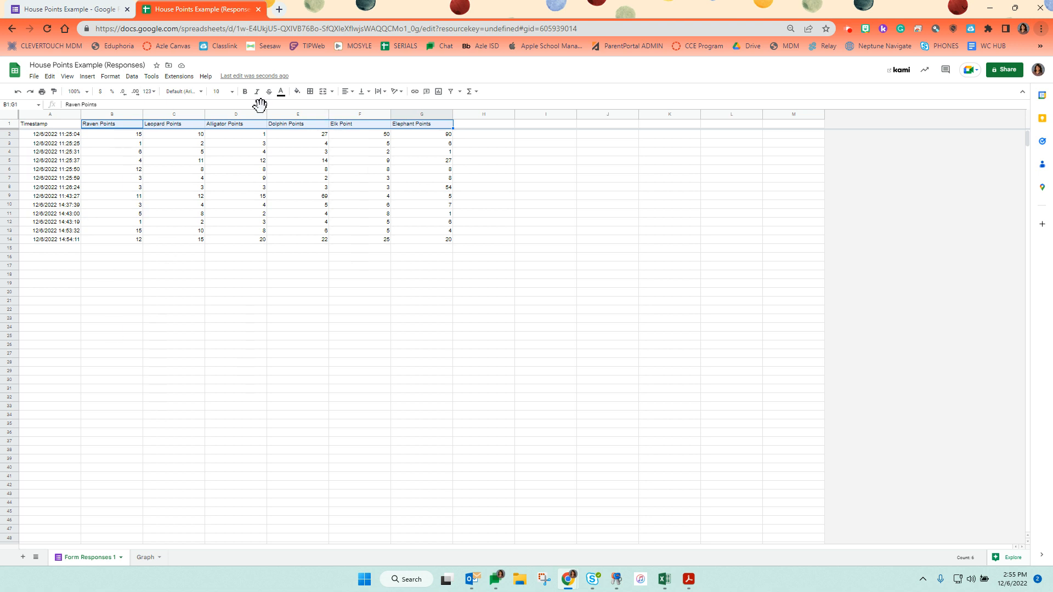
# Step: Return to the Graph sheet and move the chart slightly down so its upper edge sits near row 6
pyautogui.click(143, 557)
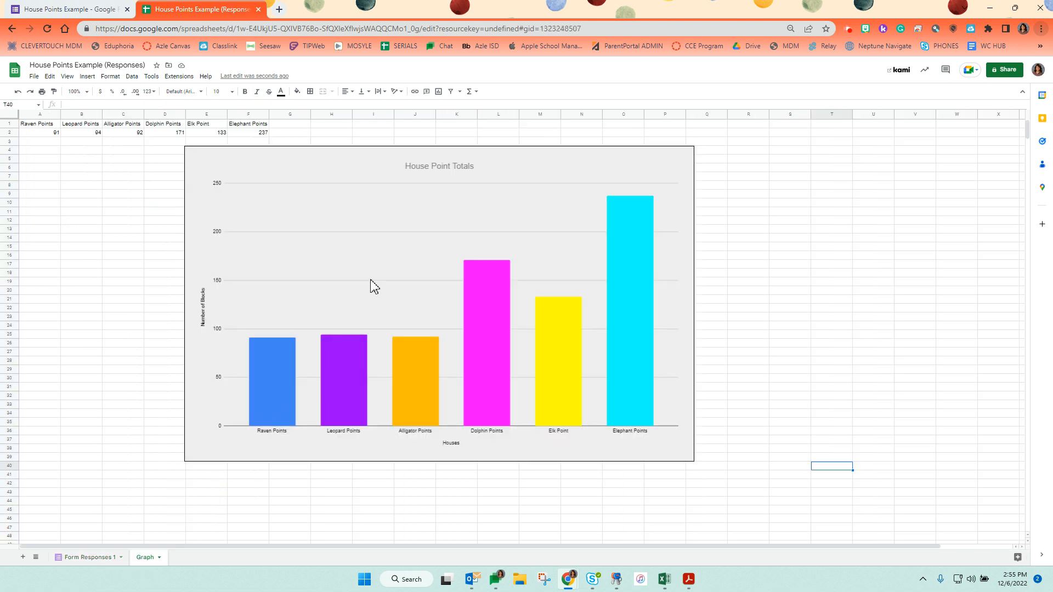
pyautogui.click(366, 305)
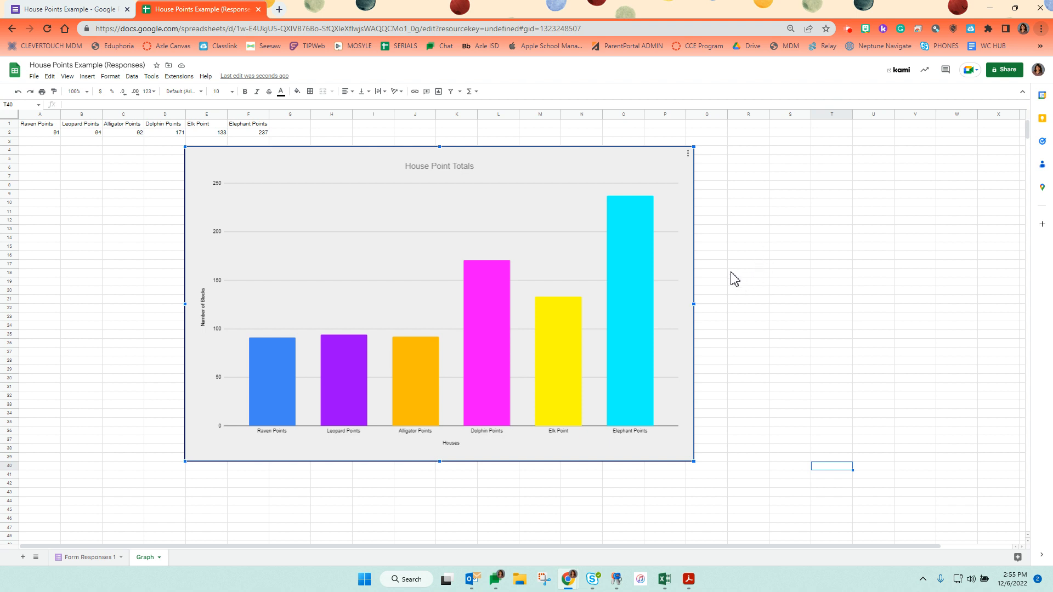
pyautogui.moveTo(673, 273); pyautogui.dragTo(680, 287)
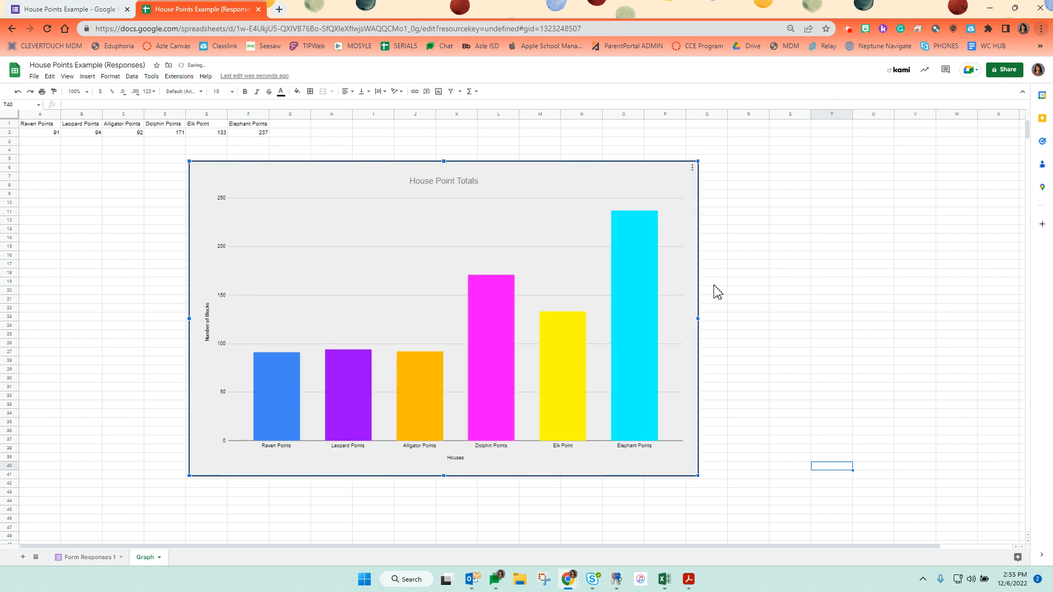
pyautogui.click(753, 266)
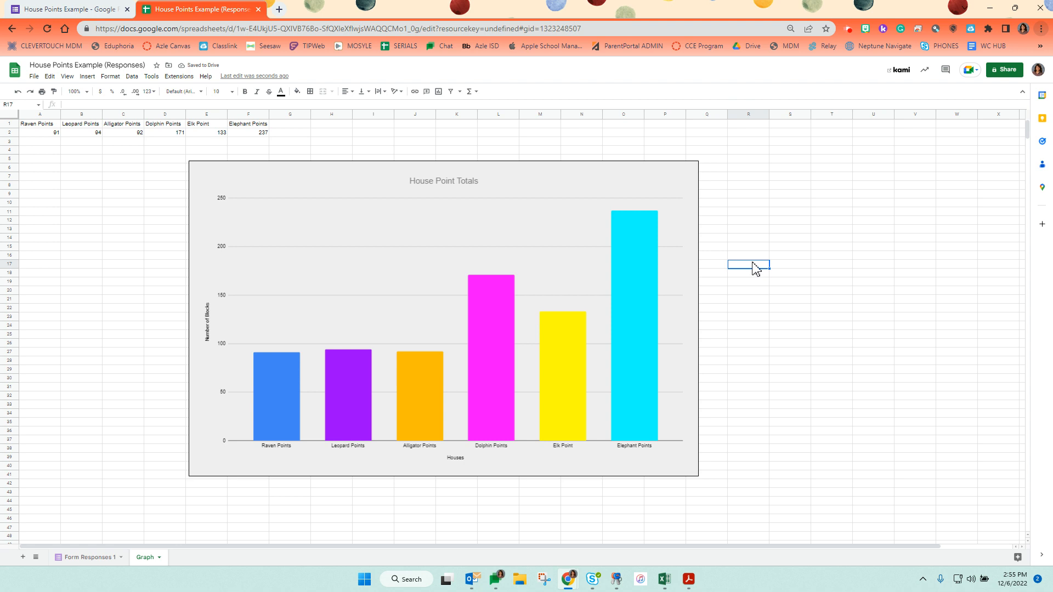